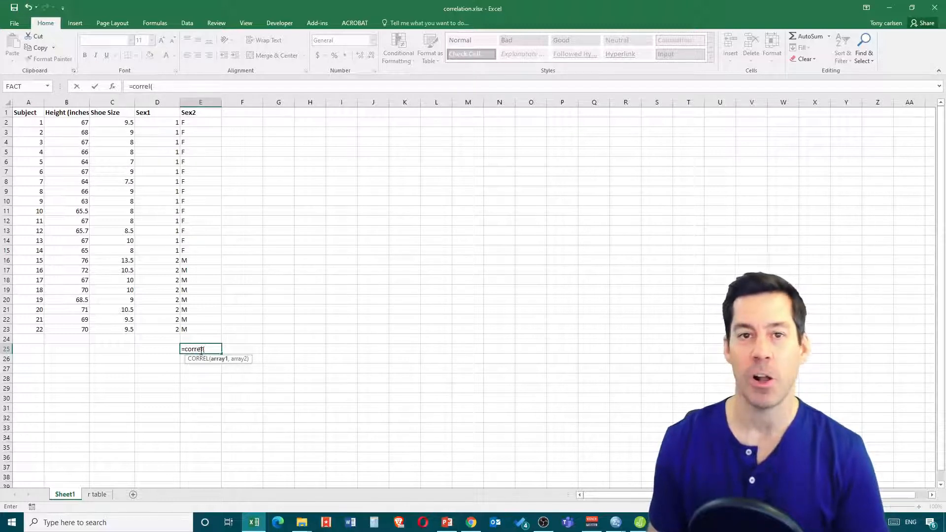
- Complete the CORREL formula in E25 with heights B2:B23 and shoe sizes C2:C23 as its two arrays
drag(68, 124, 69, 330)
text(,)
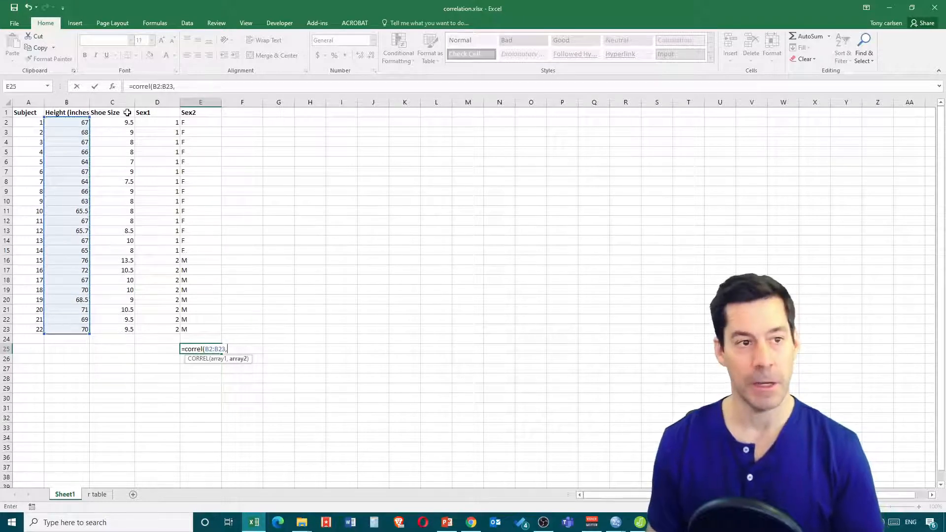
drag(120, 120, 123, 330)
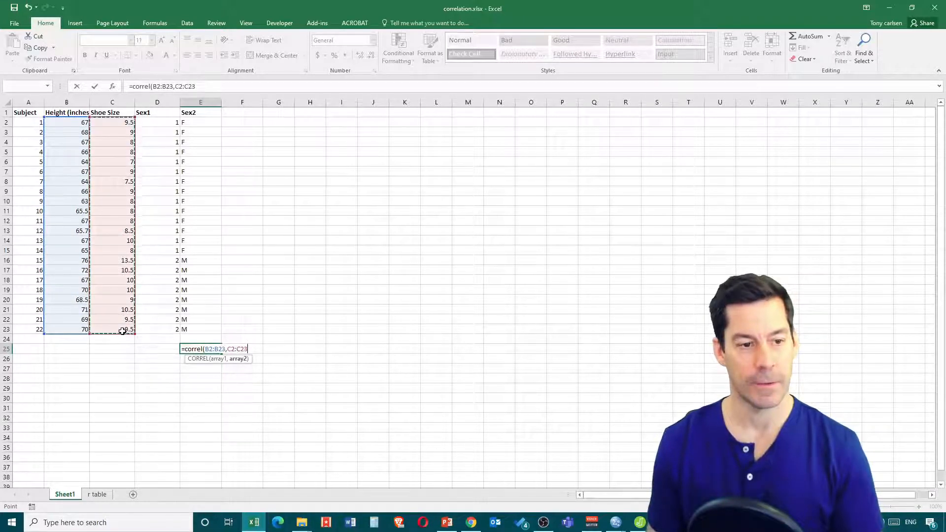
key(Return)
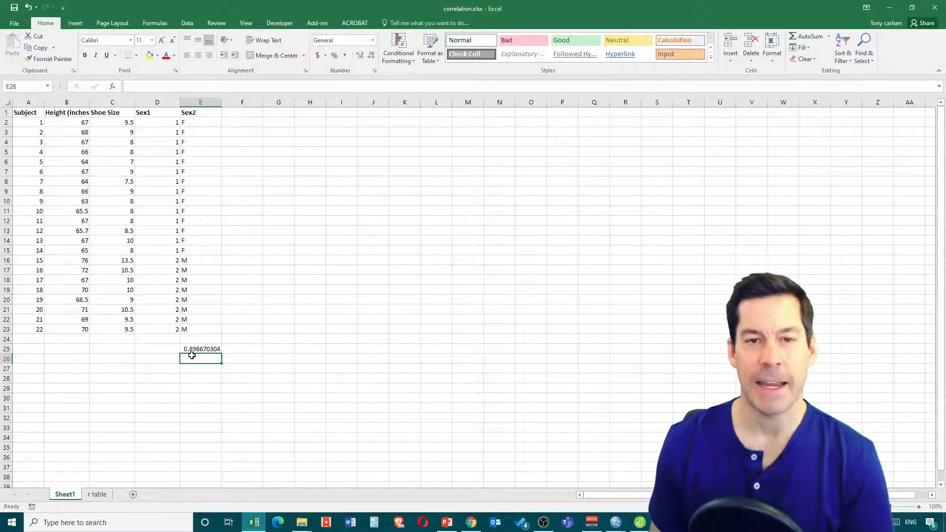
click(200, 350)
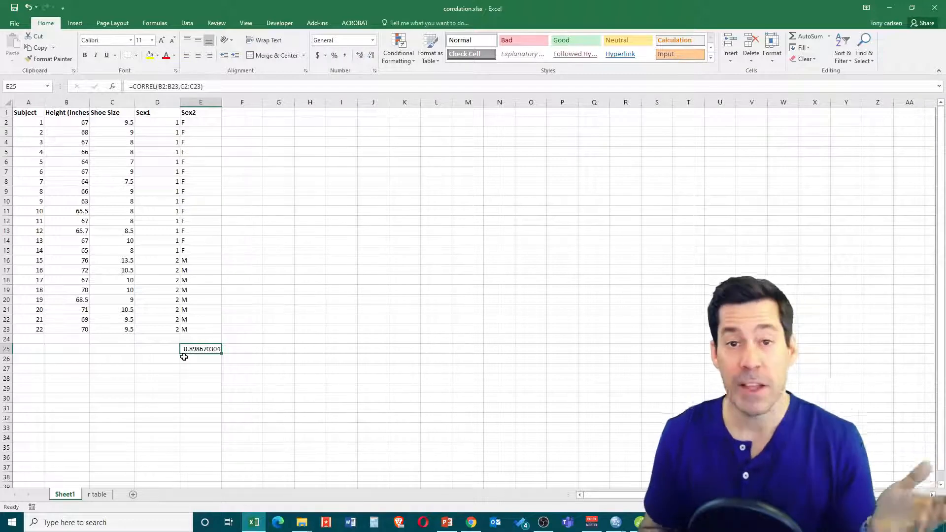
- Square the correlation coefficient in F25 with the formula =E25^2
click(240, 347)
text(=)
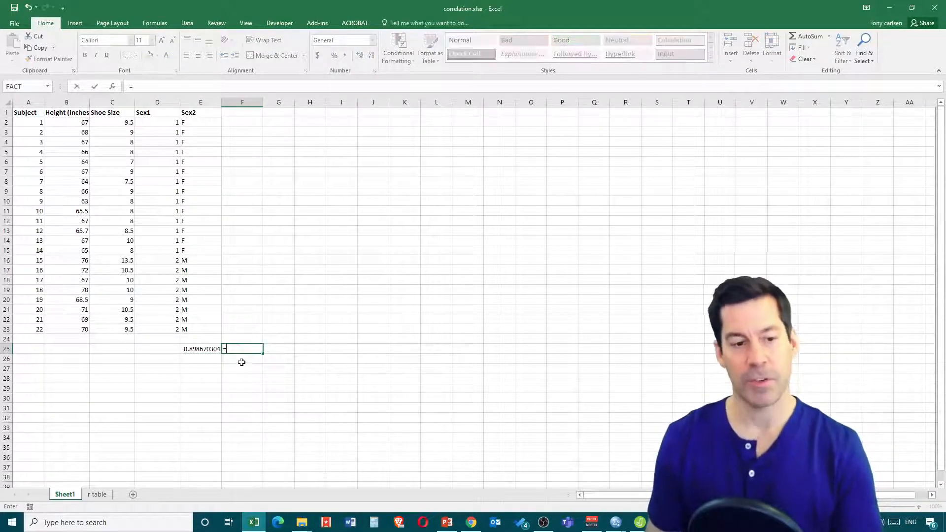
click(203, 351)
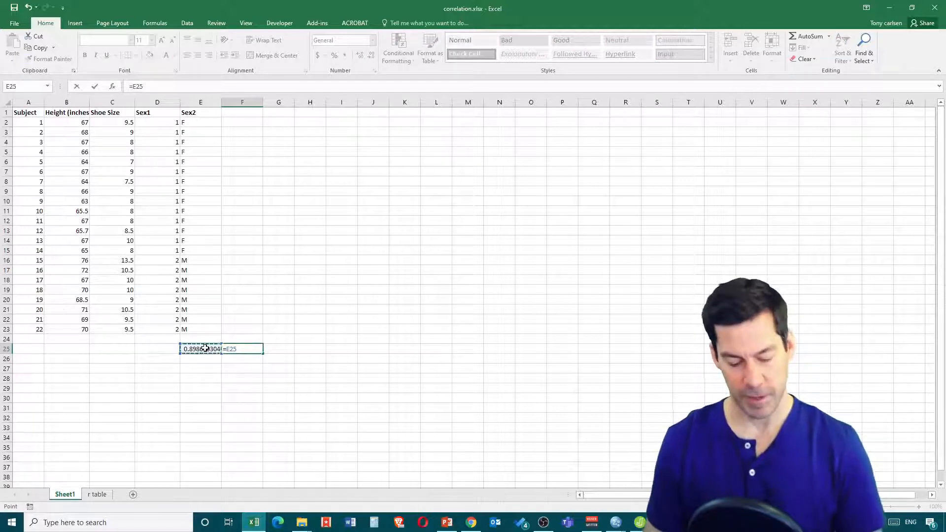
text(^2)
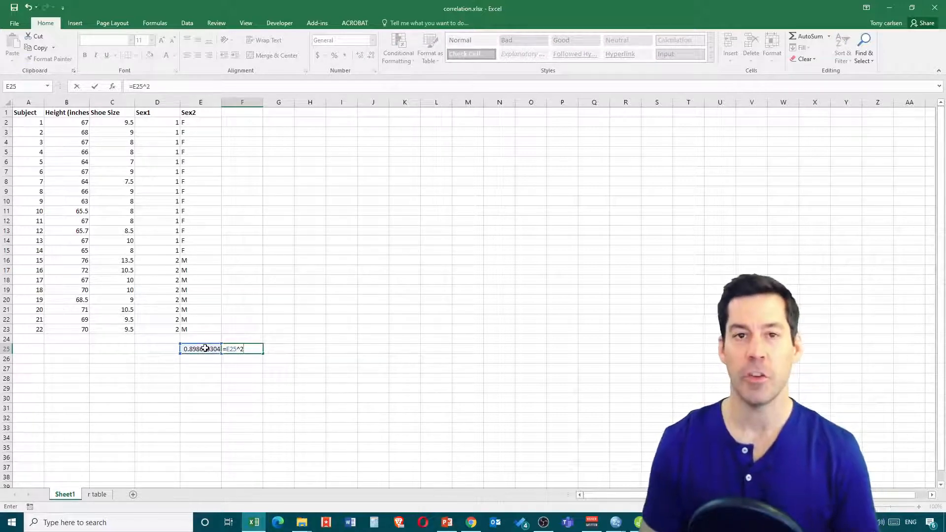
key(Return)
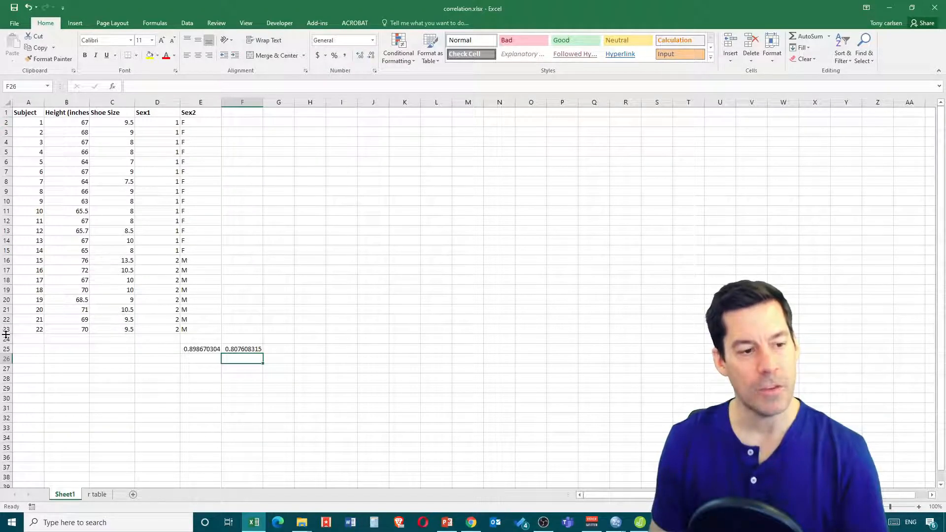
- Check the subject rows, then look up the critical r values for 20 degrees of freedom on the r table sheet
drag(34, 115, 13, 327)
click(51, 321)
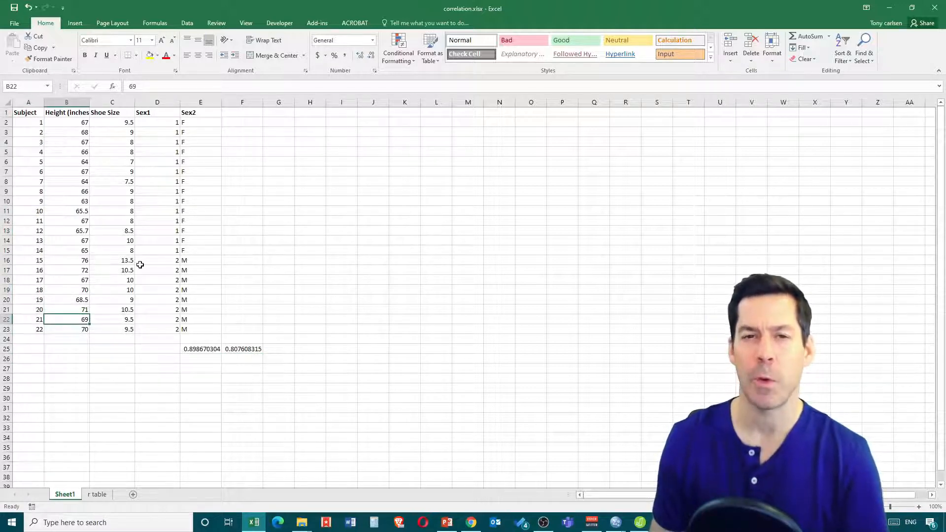
click(96, 495)
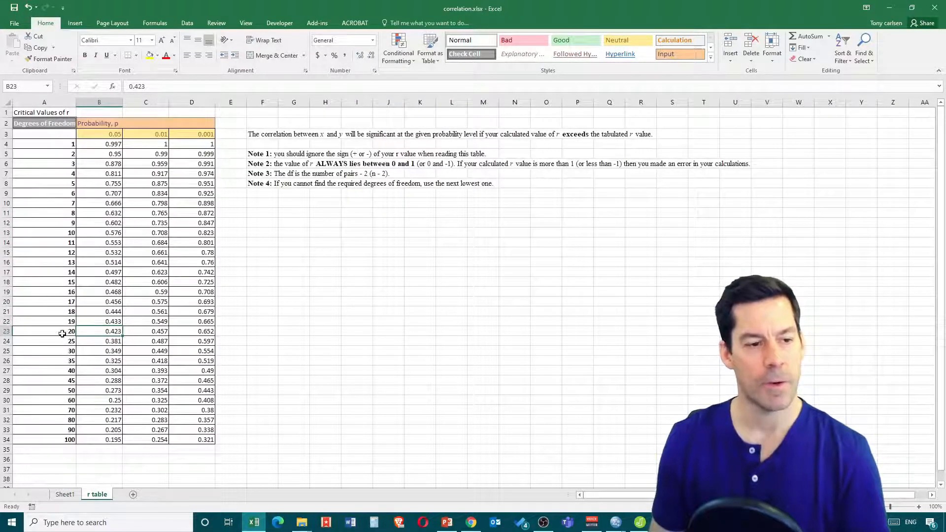
drag(62, 334, 202, 334)
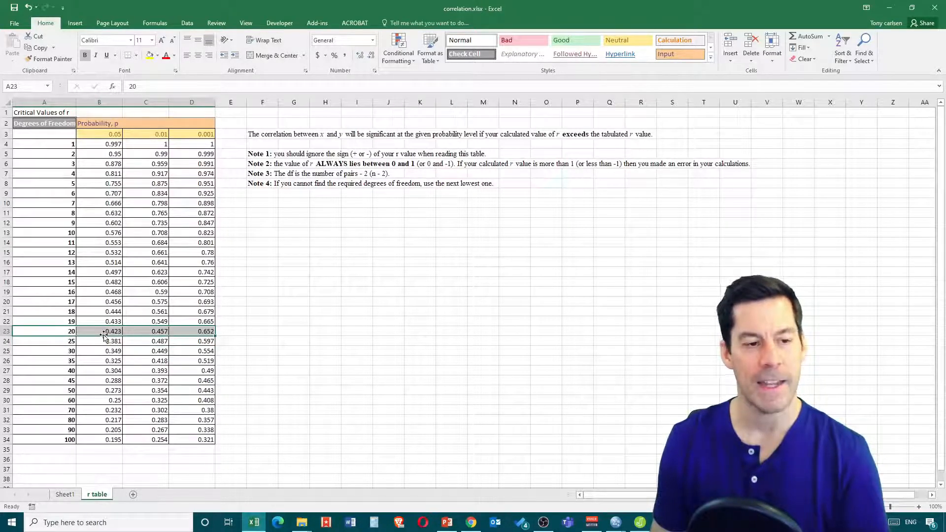
click(98, 333)
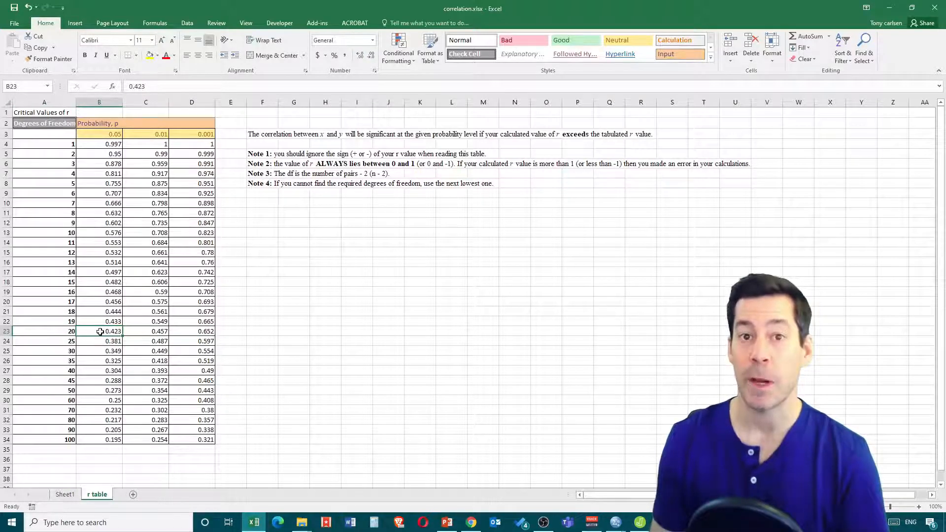
drag(100, 332, 196, 333)
click(195, 332)
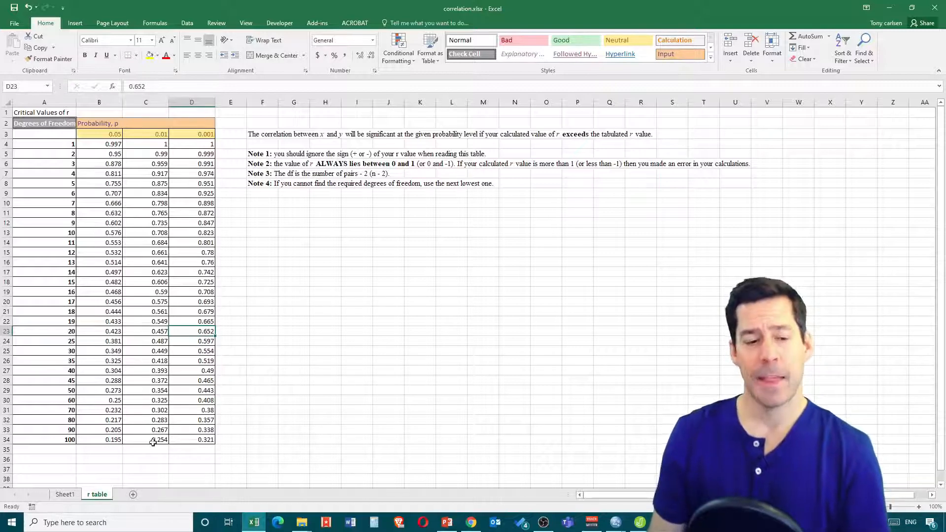
- Copy the height and shoe size correlation coefficient from E25 on Sheet1
click(66, 493)
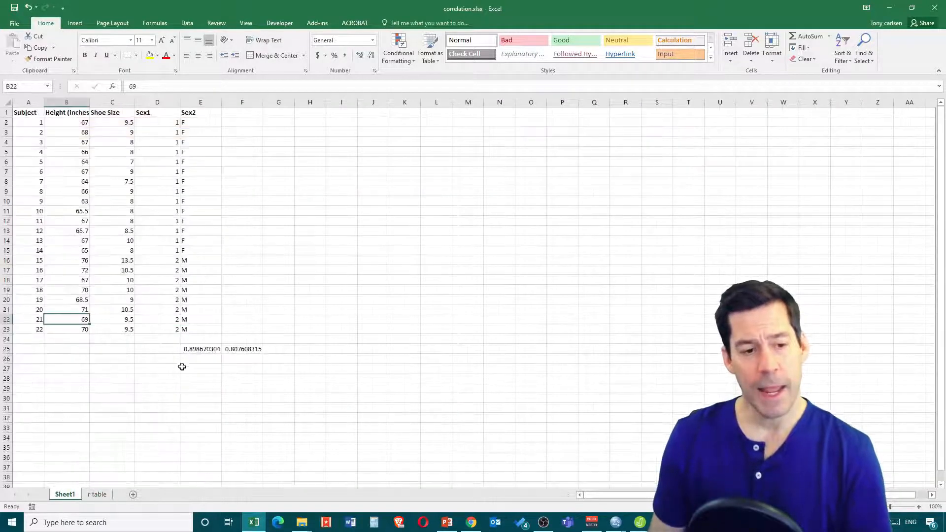
click(204, 351)
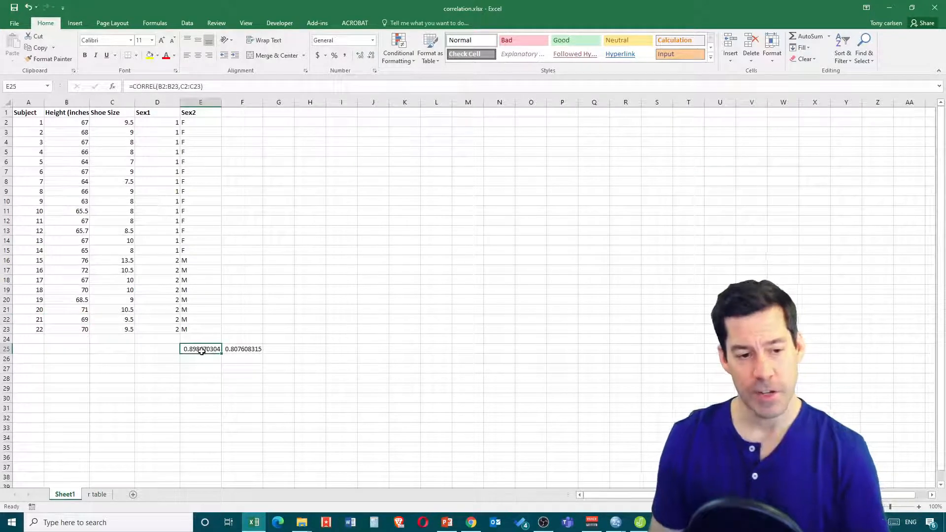
key(ctrl+c)
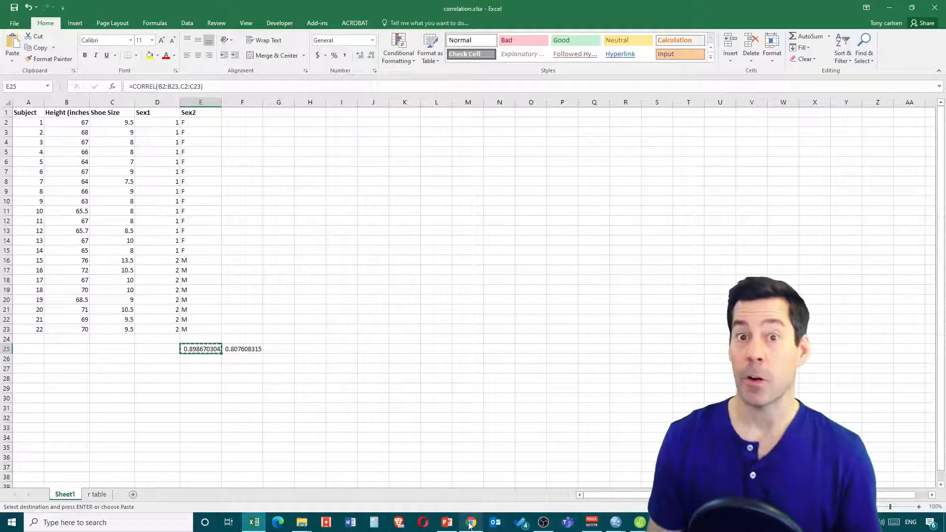
- Switch to Chrome, search Google for "r to p value" and open the Quick P Value from Pearson (R) Score Calculator
mouse_move(470, 525)
click(471, 476)
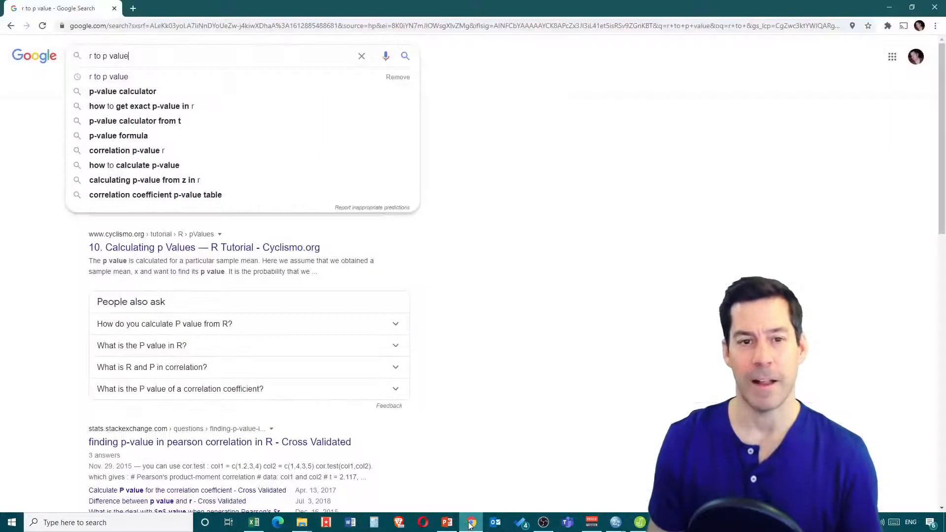
key(Return)
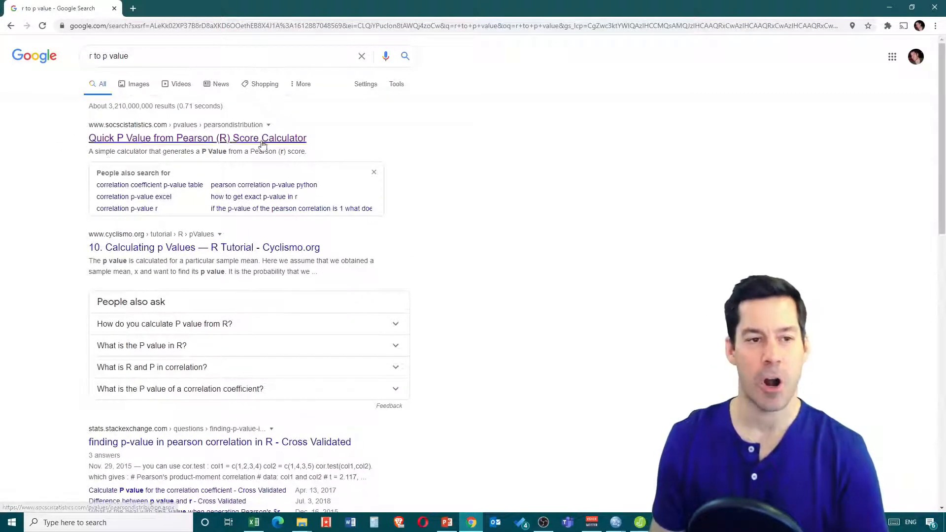
click(243, 145)
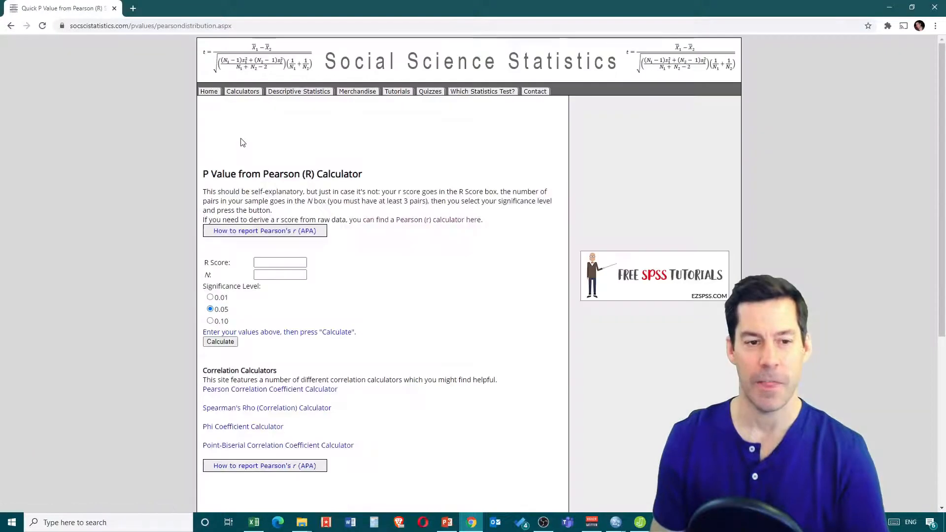
- Calculate the p-value for an R score of 0.8986 with N set to 22
click(276, 262)
text(0.8986)
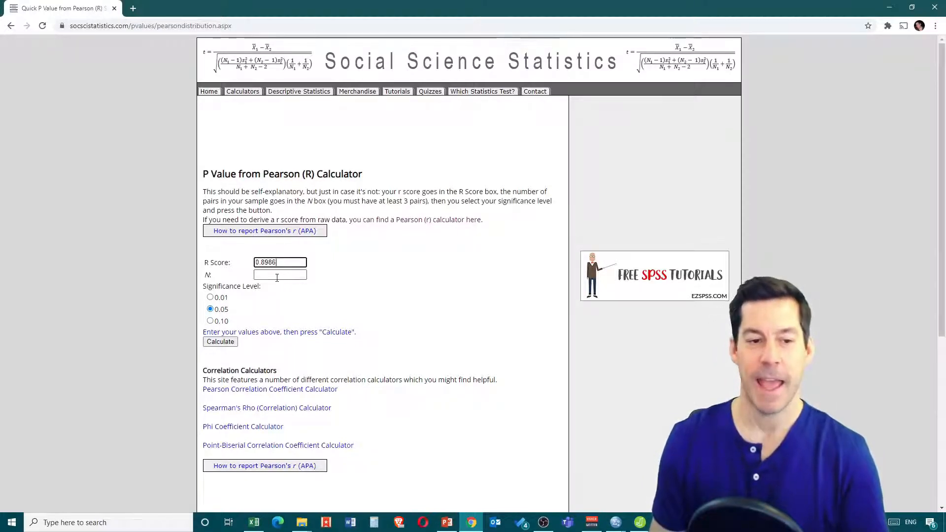
click(291, 274)
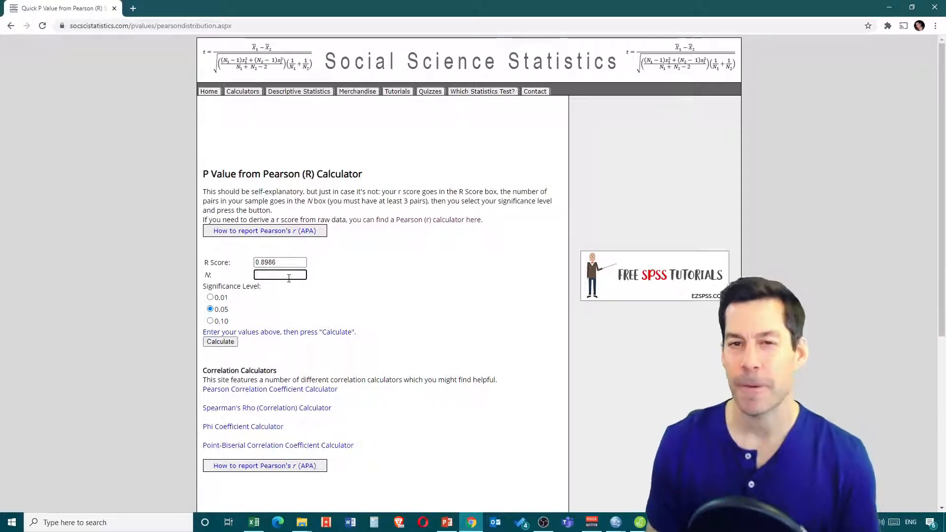
text(22)
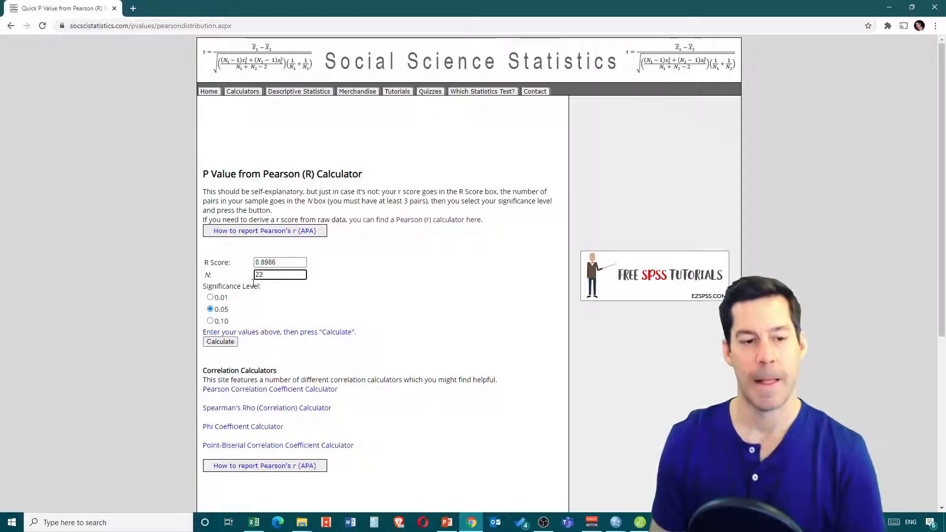
click(224, 343)
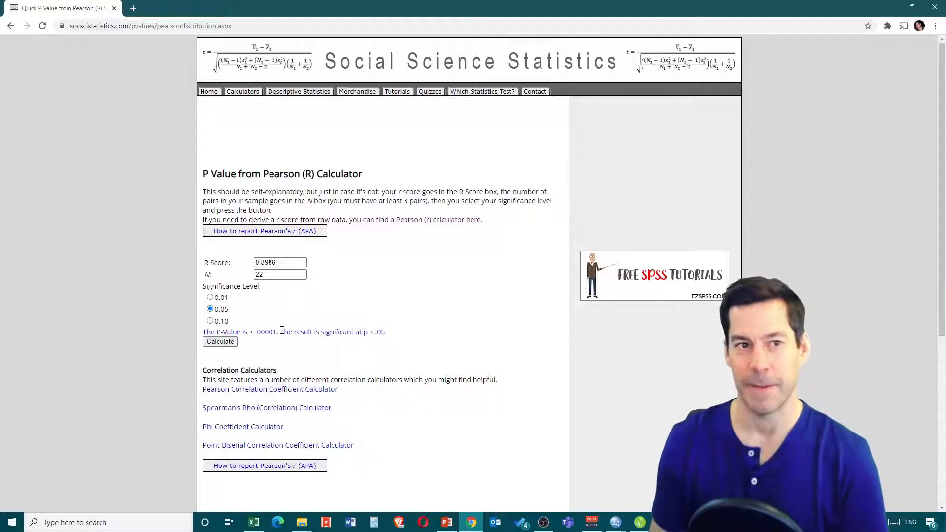
- Return to Excel and correlate height with Sex1 in E26 using CORREL on B2:B23 and D2:D23
click(889, 6)
click(211, 364)
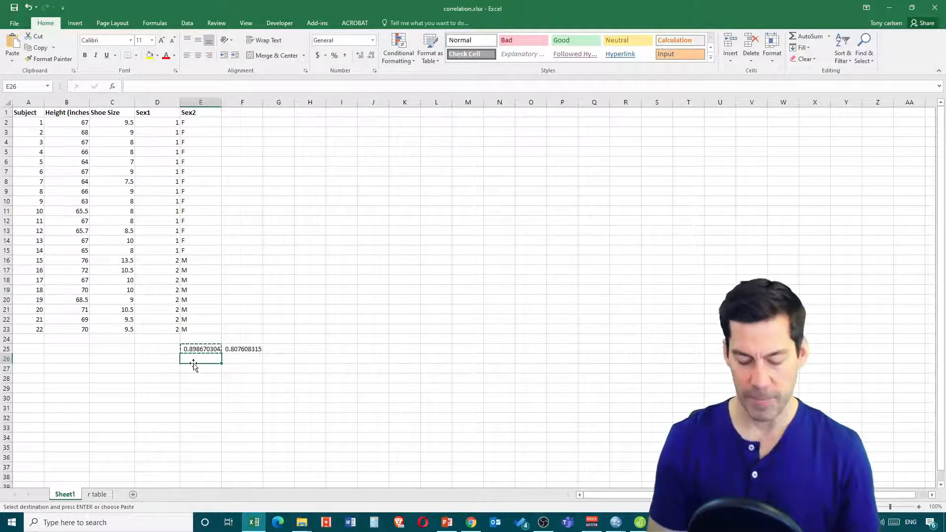
text(=correl)
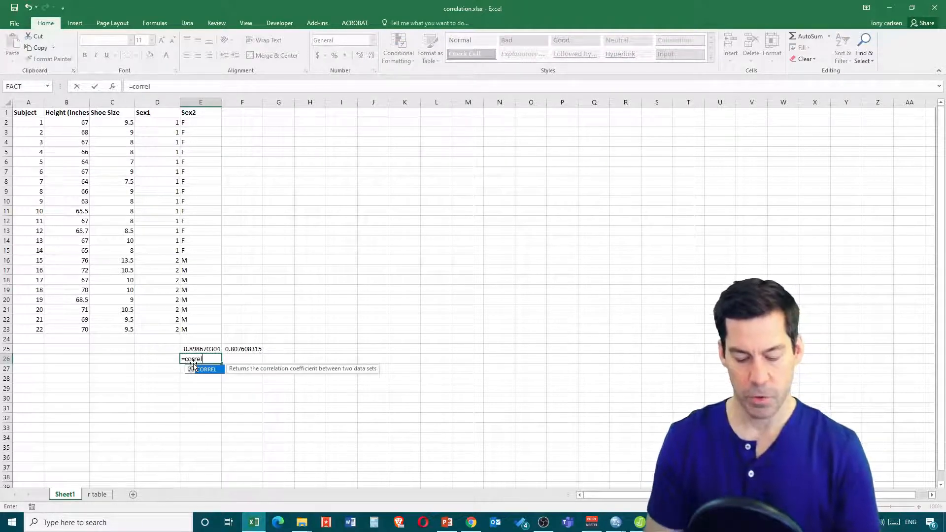
text(()
drag(84, 121, 60, 328)
text(,)
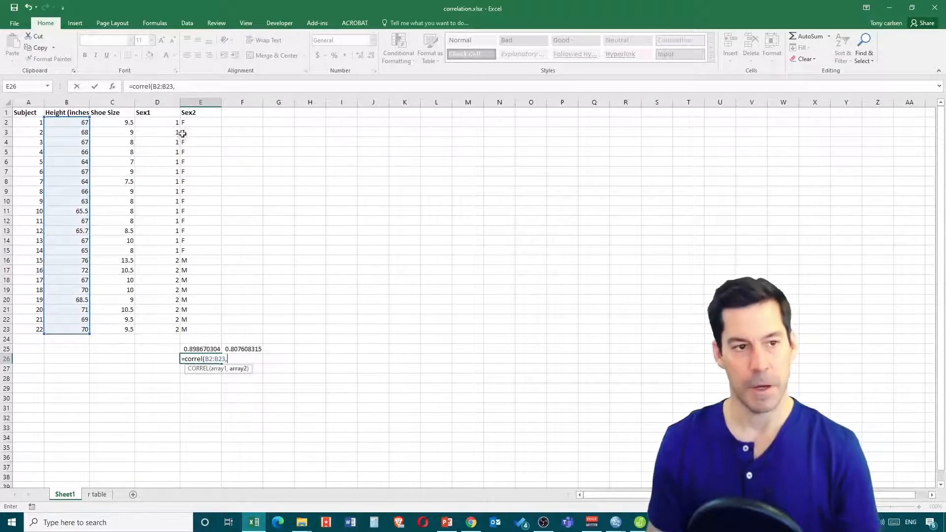
drag(157, 118, 148, 327)
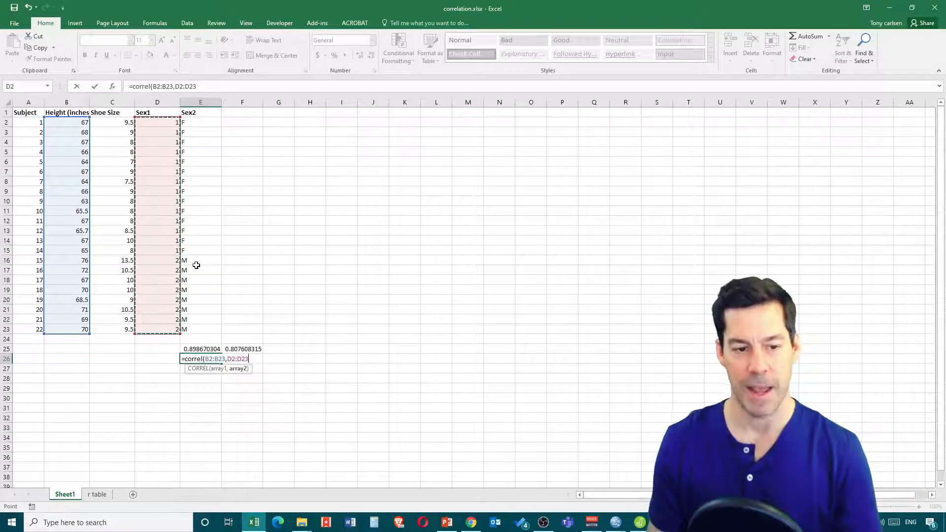
key(Return)
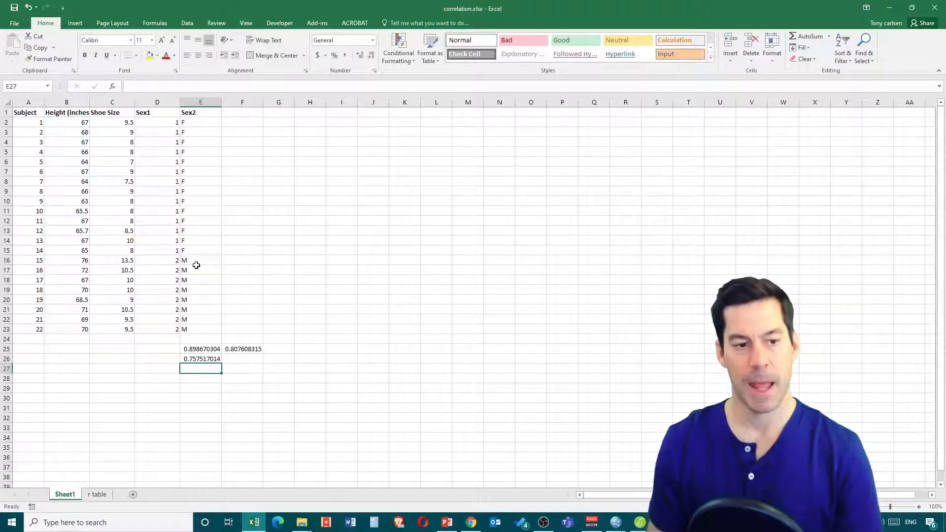
- Copy the coefficient from E26 and calculate its p-value in Chrome's Pearson calculator with an R score of 0.7575
click(210, 359)
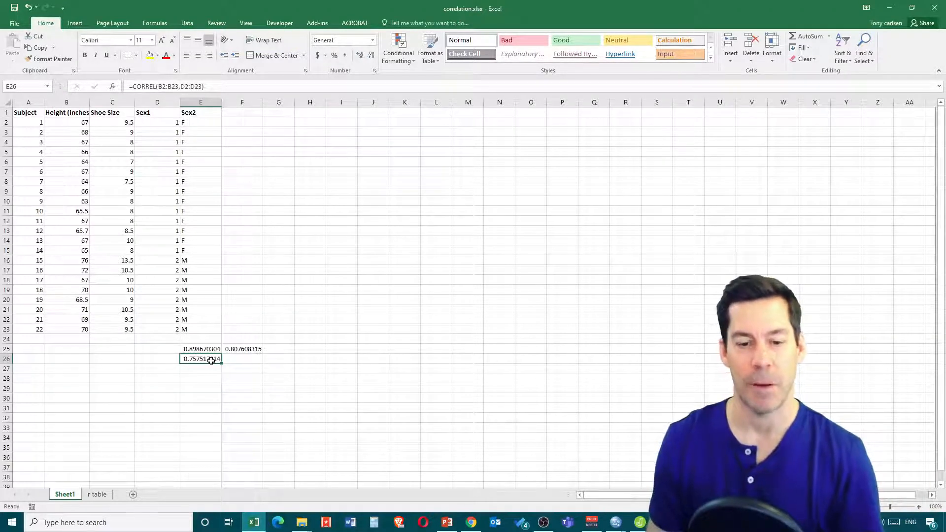
key(ctrl+c)
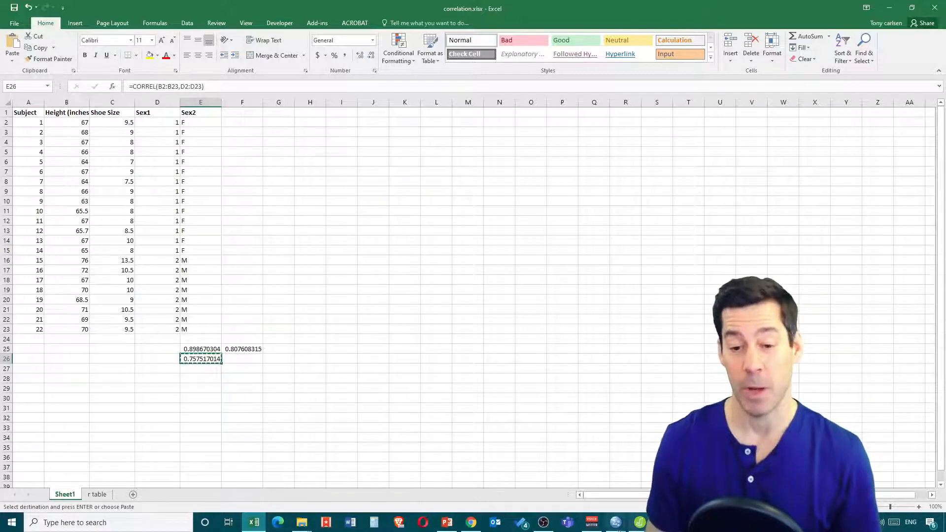
click(471, 523)
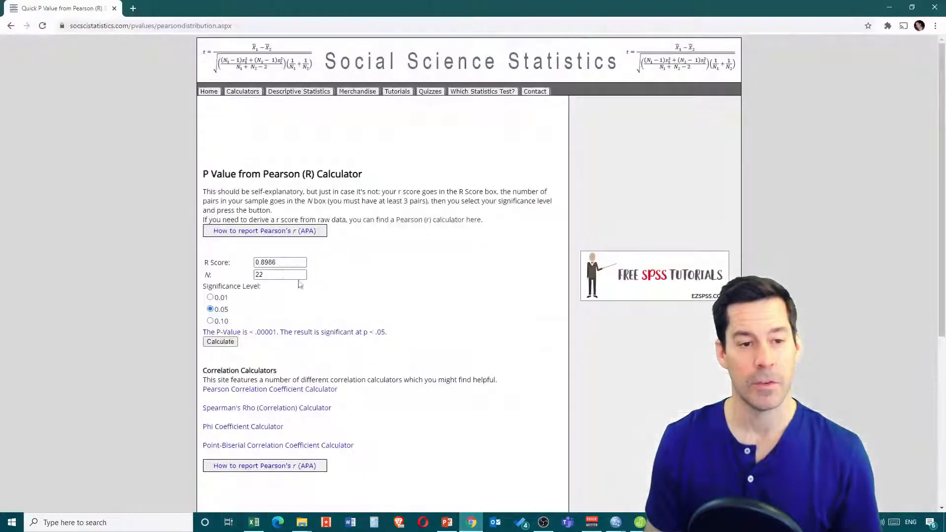
double_click(276, 262)
key(ctrl+v)
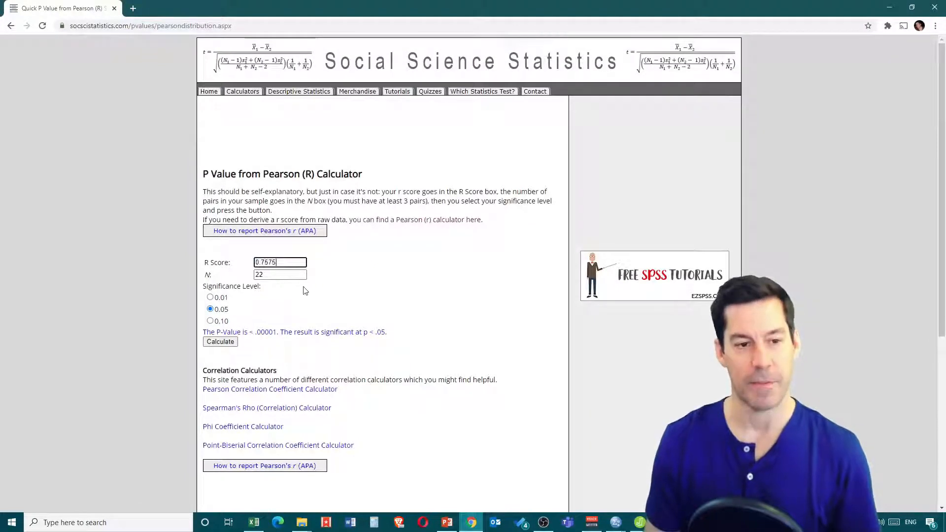
click(223, 342)
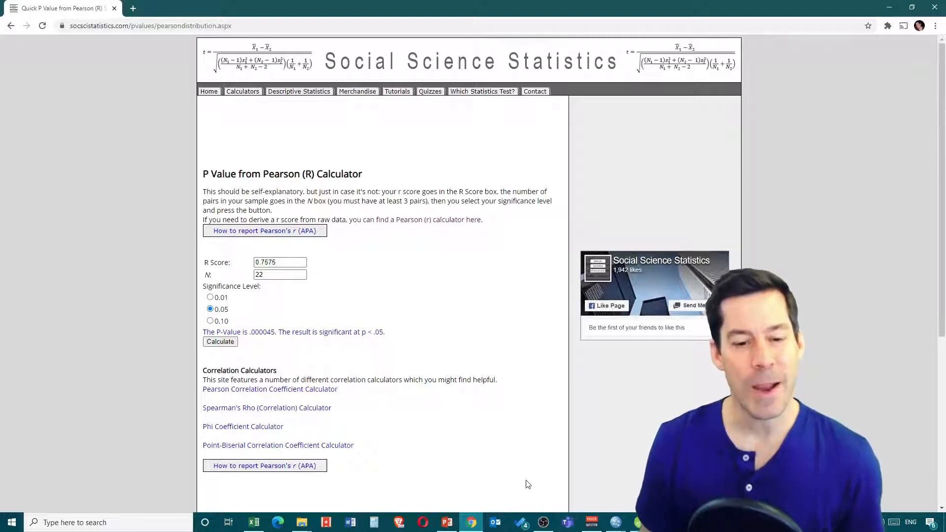
- Switch back to Excel and enter the height–sex correlation's p-value, .000045, in G26
click(259, 524)
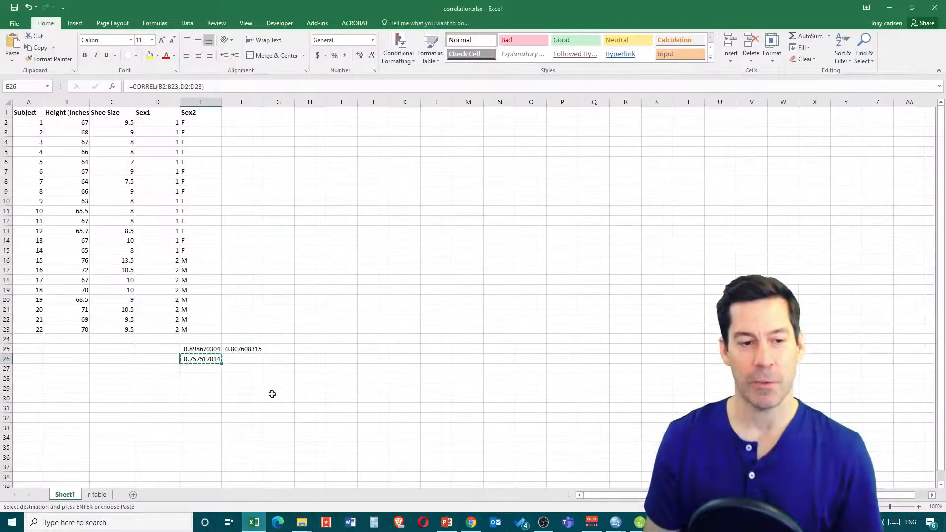
click(202, 368)
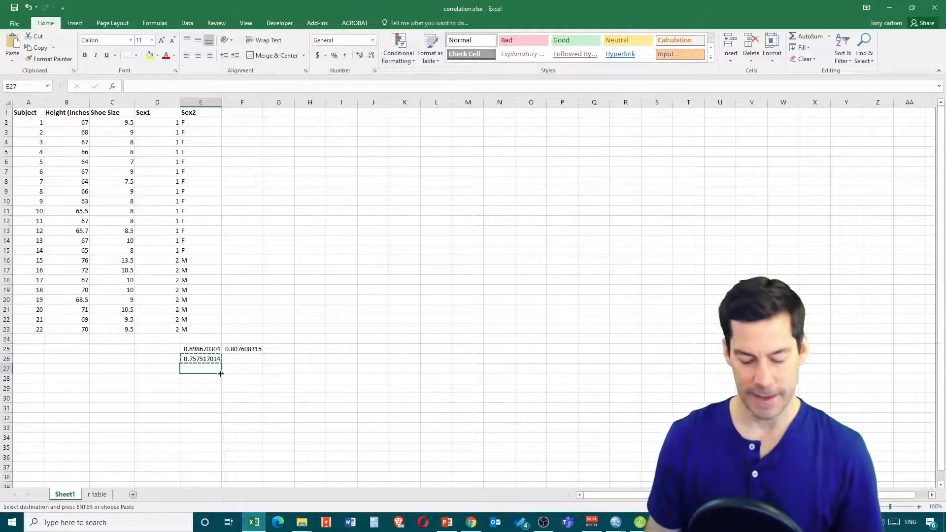
click(243, 360)
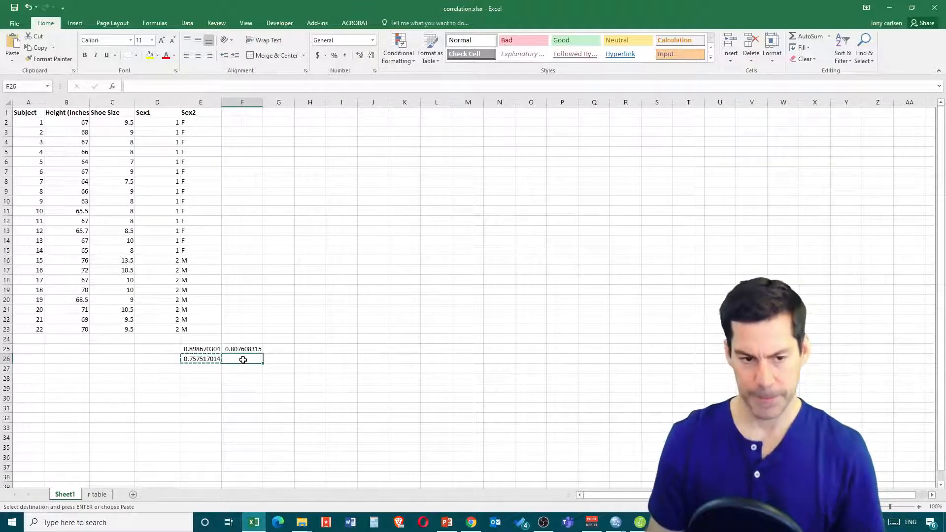
click(282, 360)
text(.0)
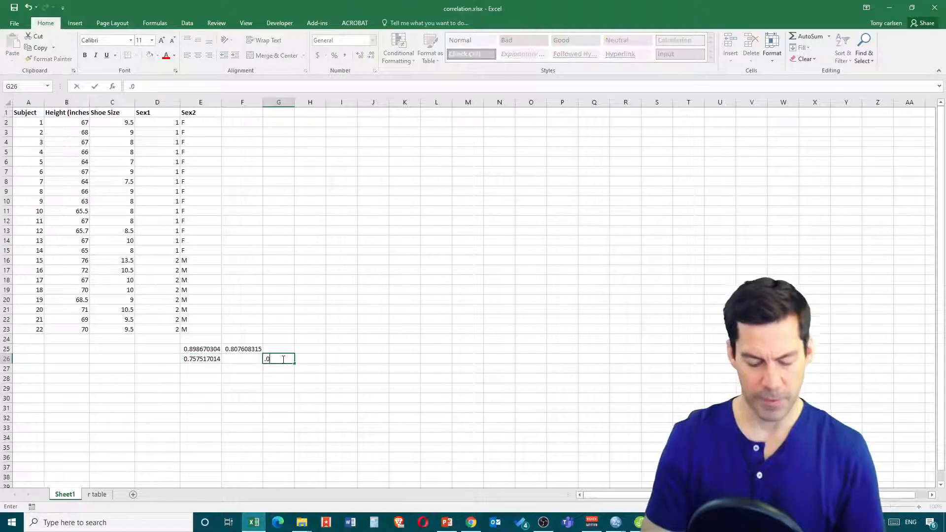
text(00045)
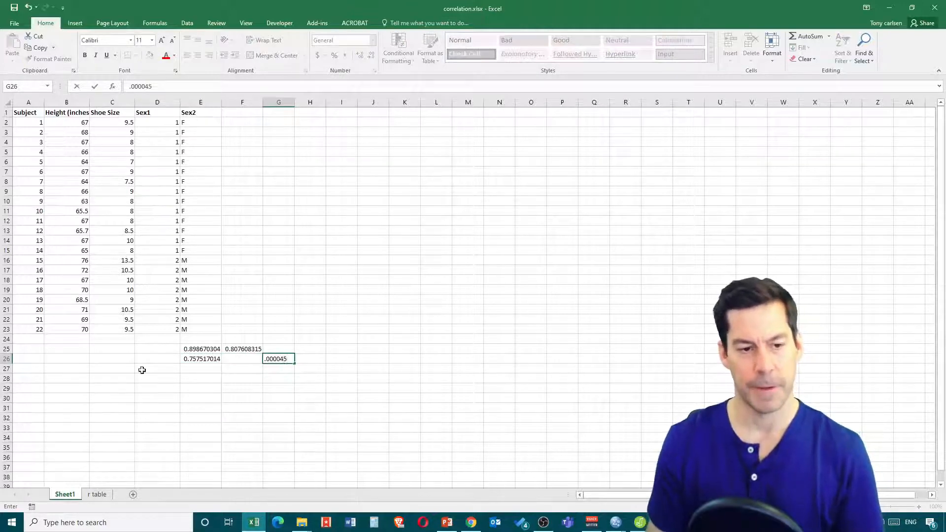
- In G27, compare female and male heights with TTEST on B2:B15 and B16:B23, using 2 tails and type 2 (equal variance)
click(283, 369)
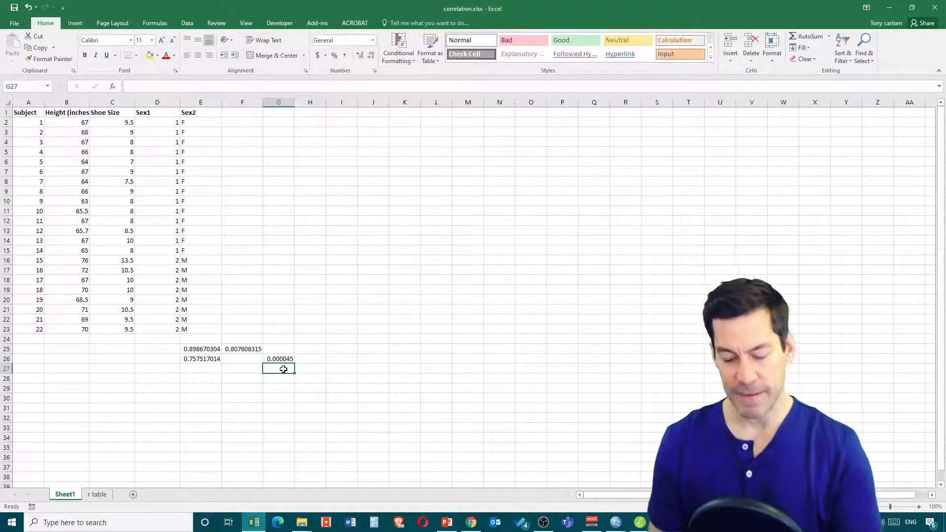
text(=ttest)
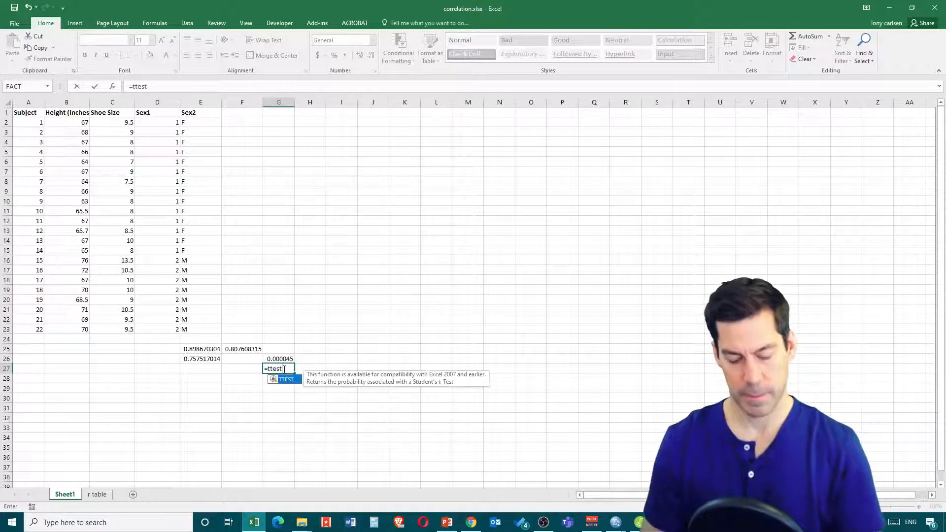
text(()
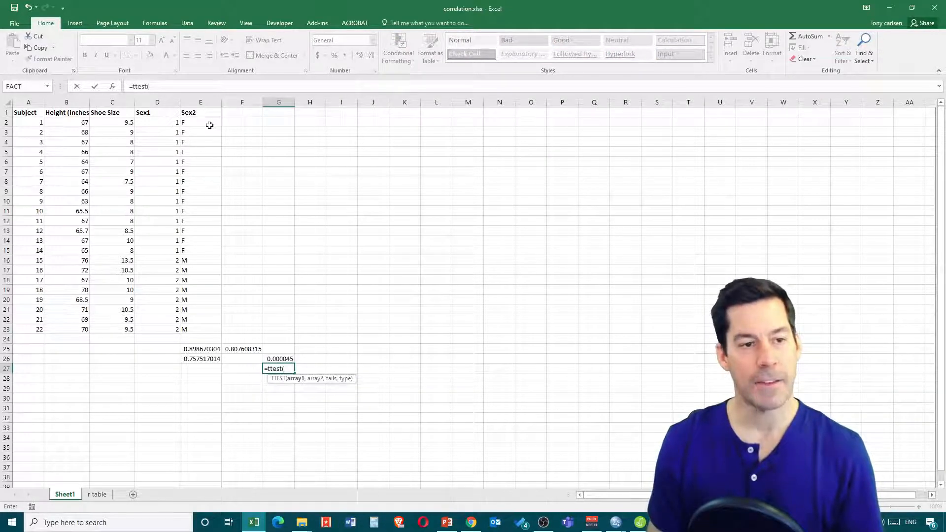
drag(74, 123, 82, 330)
text(,)
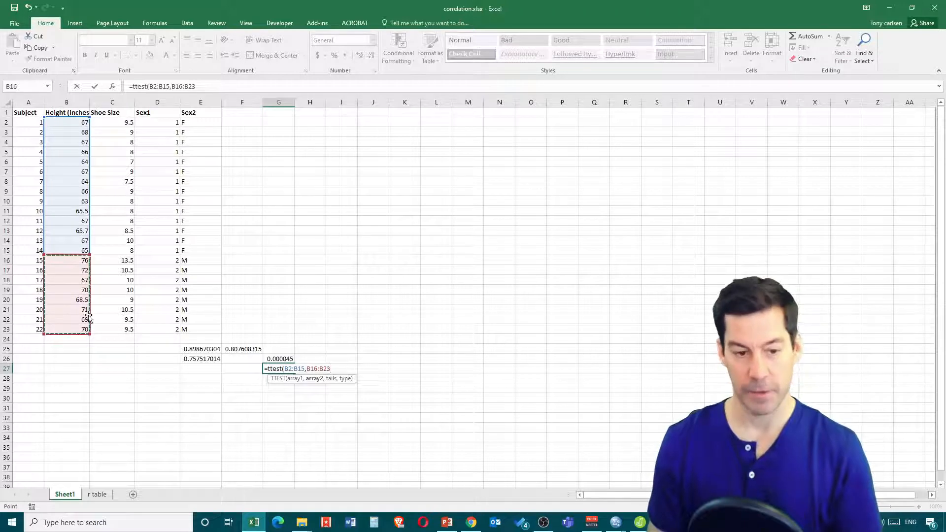
text(,2,)
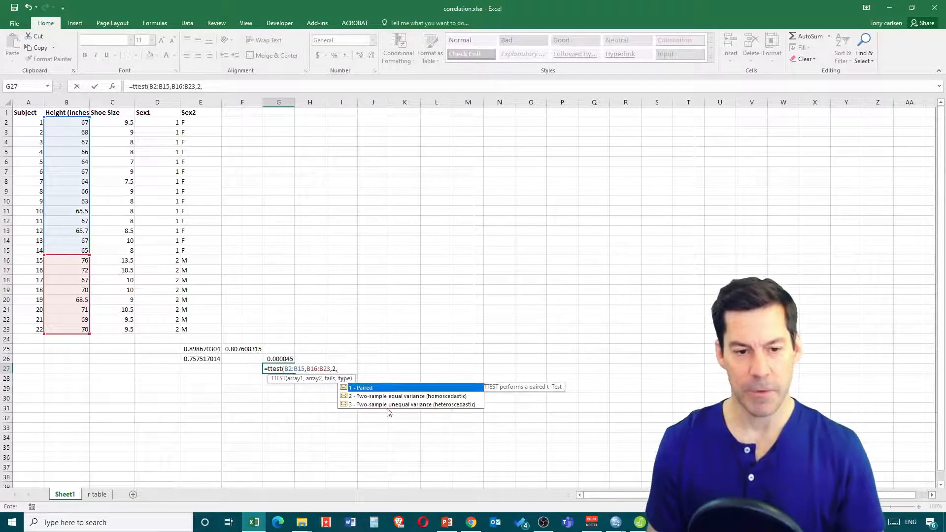
text(2)
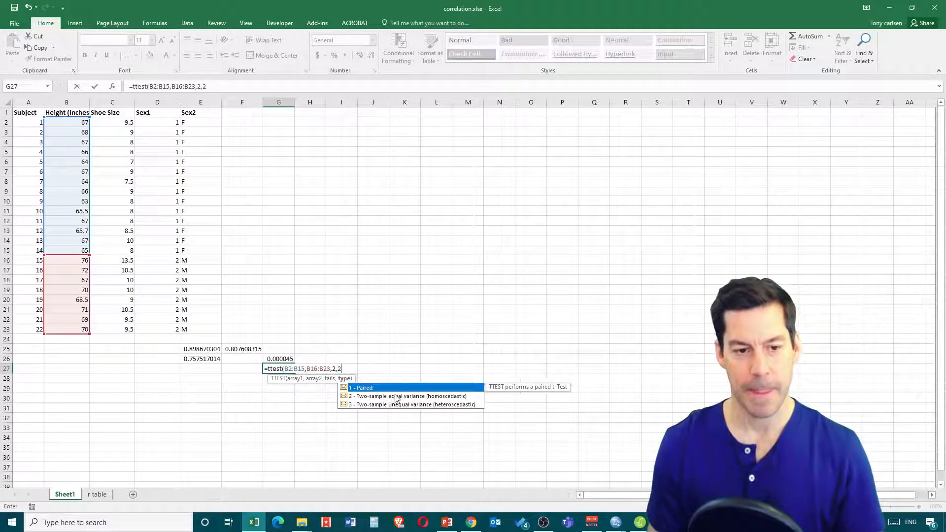
text())
key(Return)
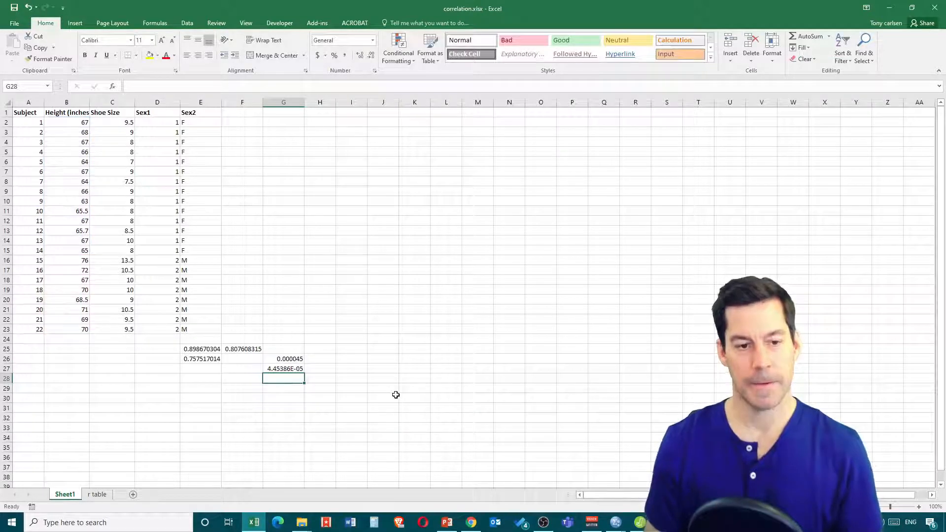
click(291, 369)
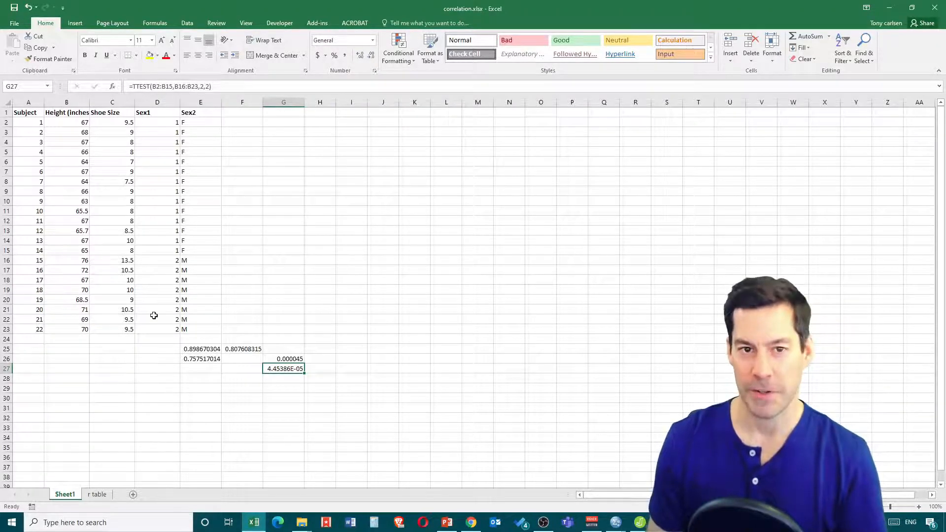
- Switch to the SPSS Data Editor window containing the correlation.sav dataset
key(alt+Tab)
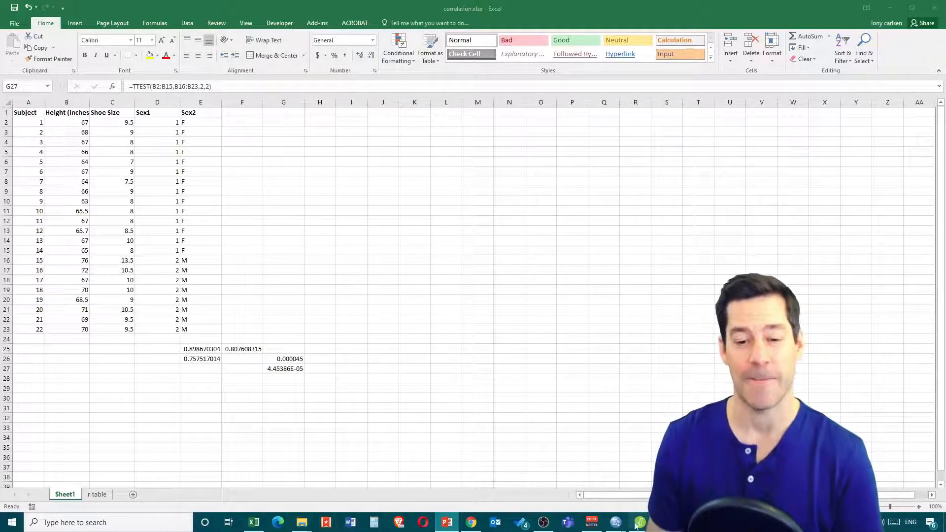
click(616, 522)
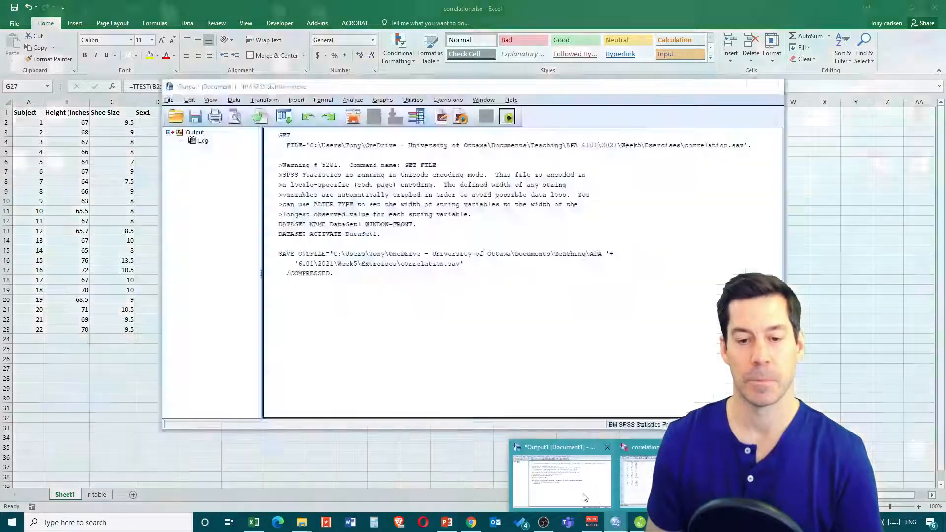
click(658, 482)
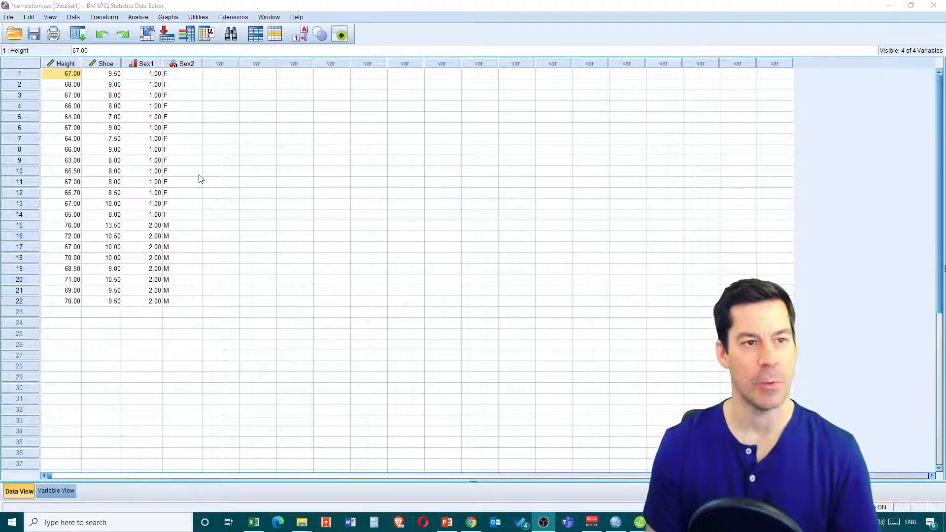
- Set up a bivariate correlation with Height and Shoe as the variables
click(135, 19)
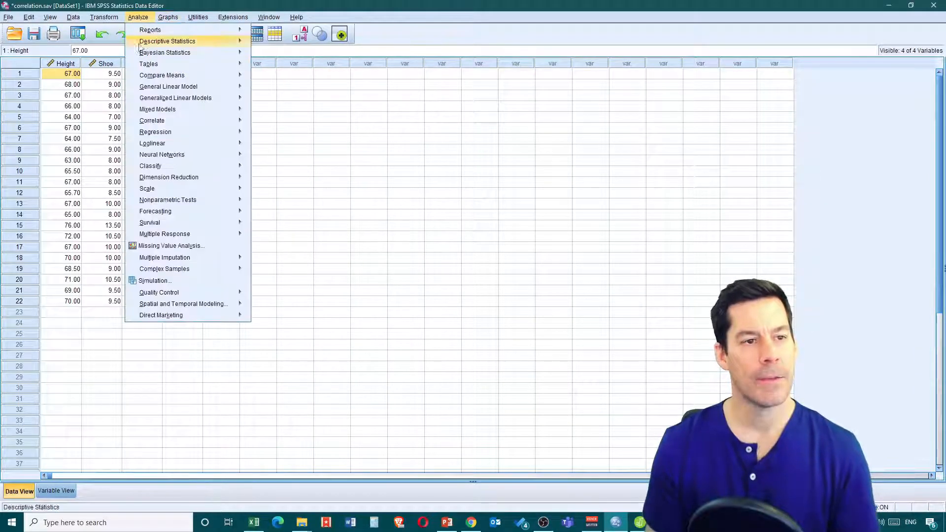
mouse_move(184, 124)
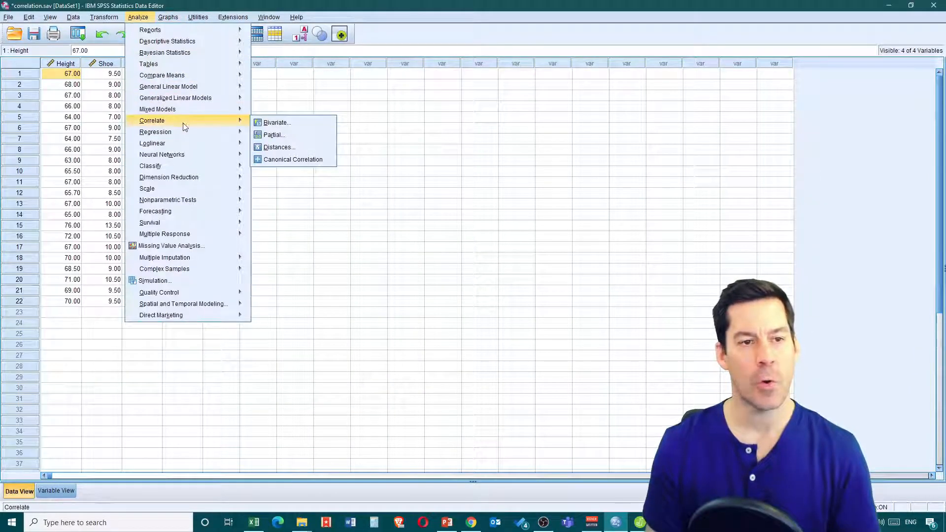
click(264, 125)
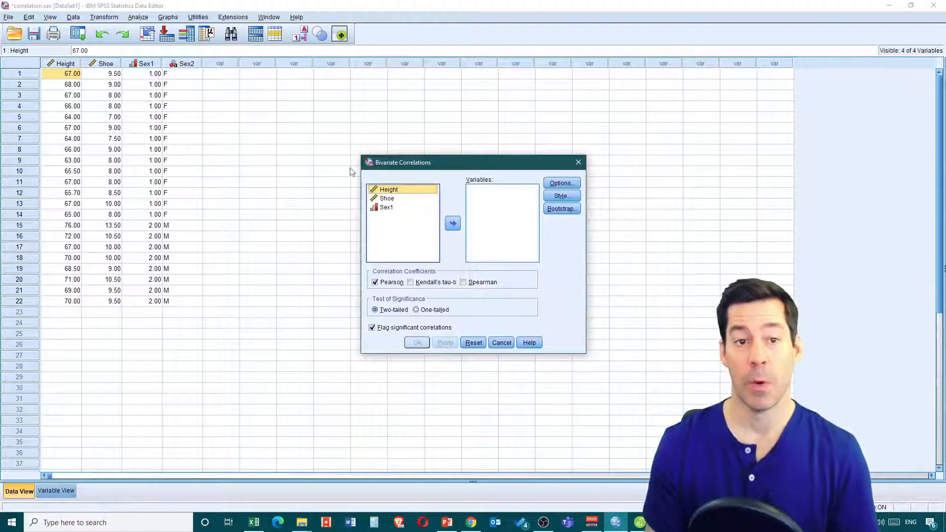
drag(458, 168, 387, 105)
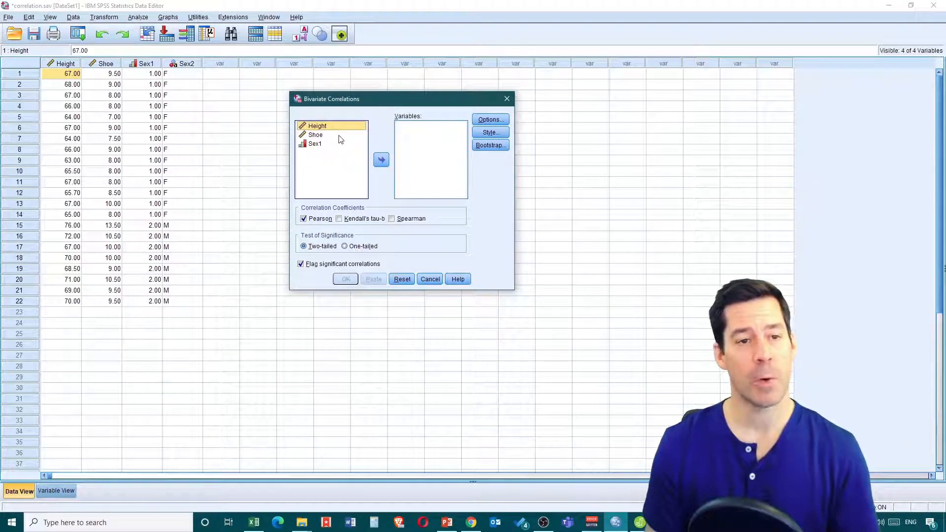
shift+click(327, 140)
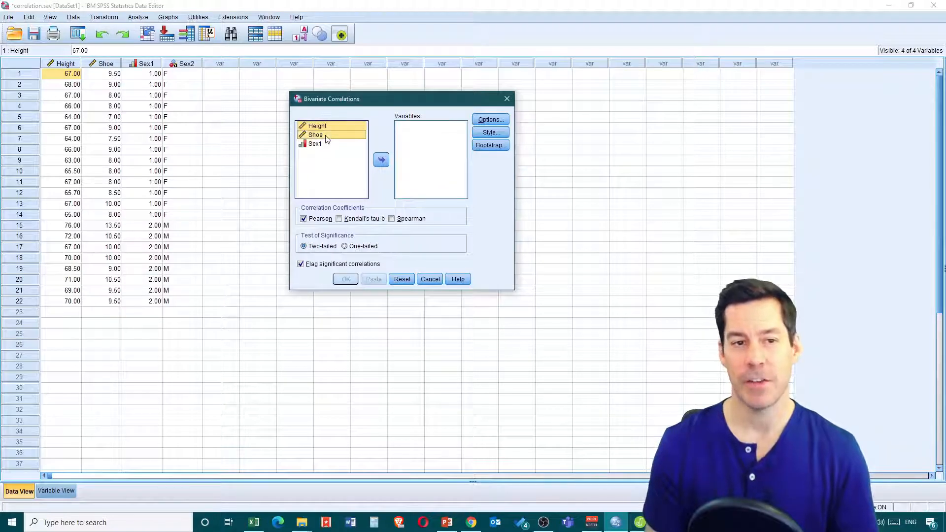
click(382, 160)
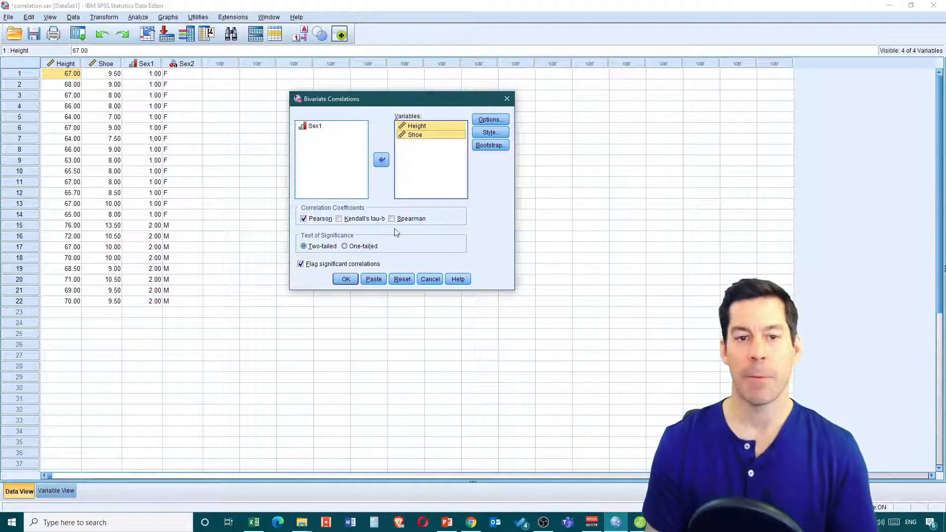
- Review the missing-value options, keep pairwise exclusion, and run the two-tailed Pearson correlation of Height and Shoe
click(492, 120)
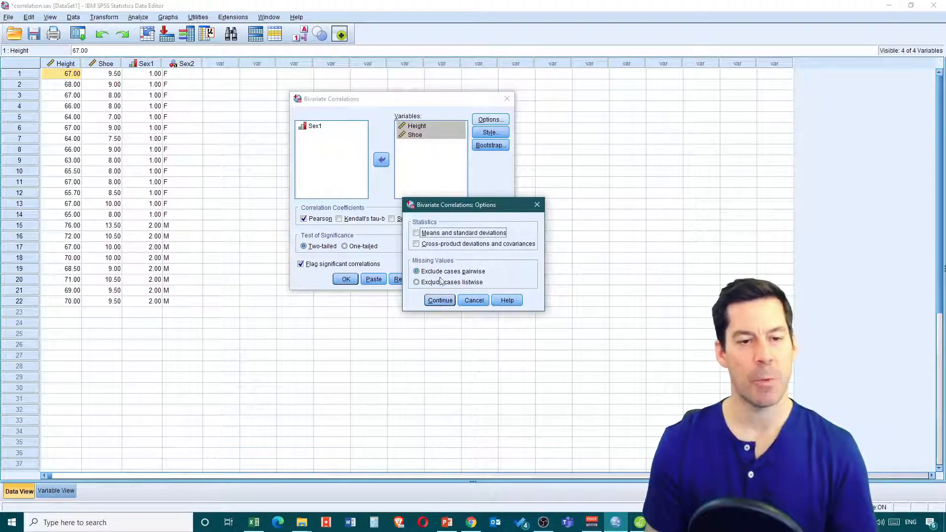
click(440, 300)
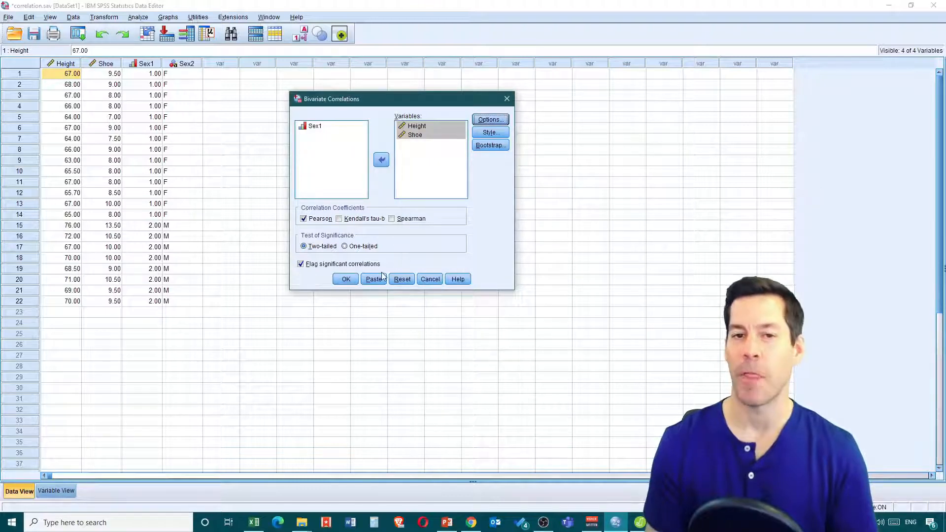
click(346, 279)
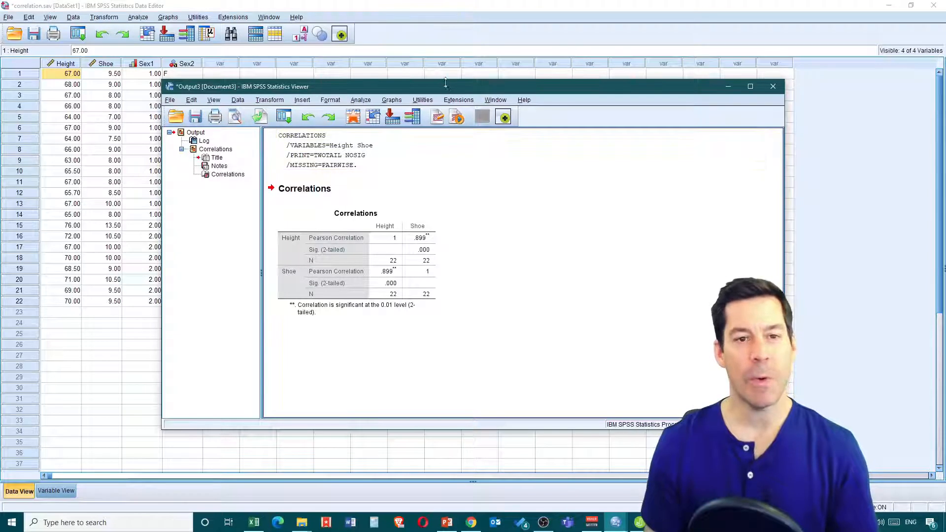
drag(407, 81, 357, 28)
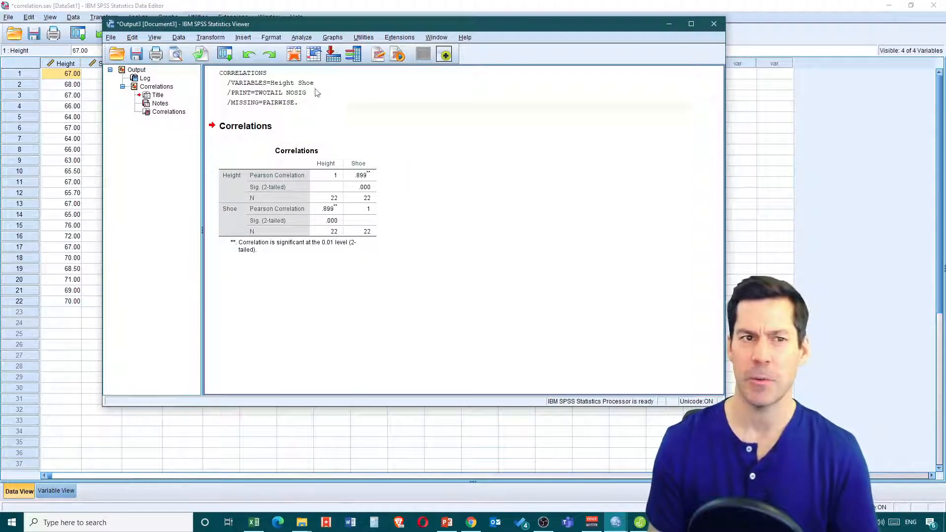
- Rerun the Height and Shoe bivariate correlation with bootstrapping enabled, using 1000 samples and 95% bias corrected accelerated (BCa) confidence intervals
click(300, 39)
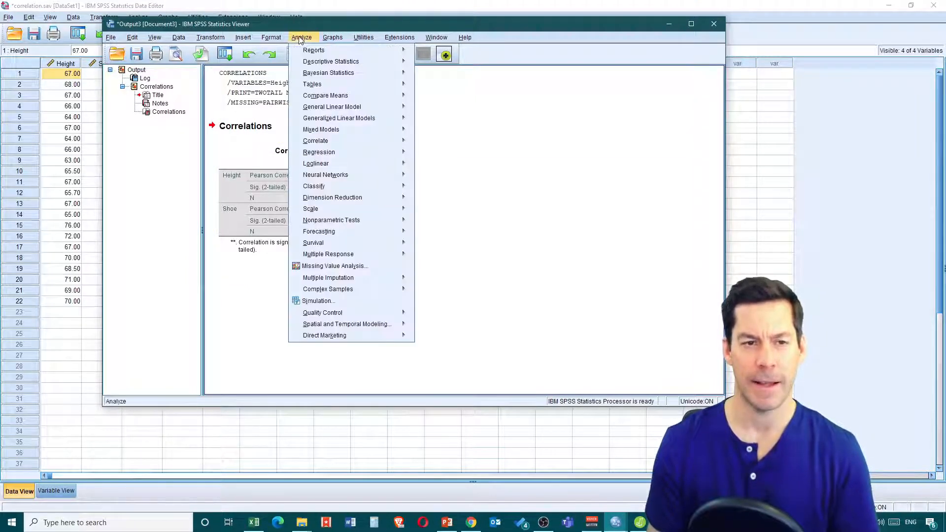
mouse_move(359, 140)
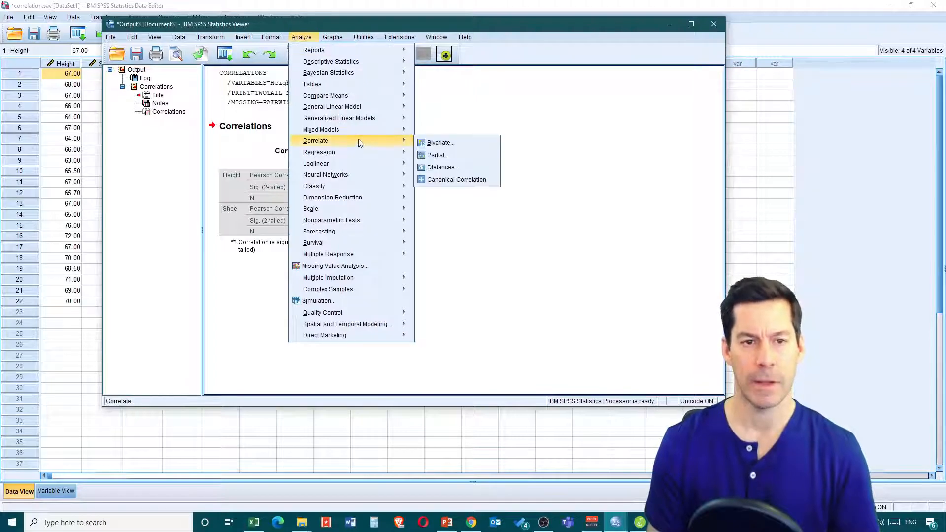
click(439, 143)
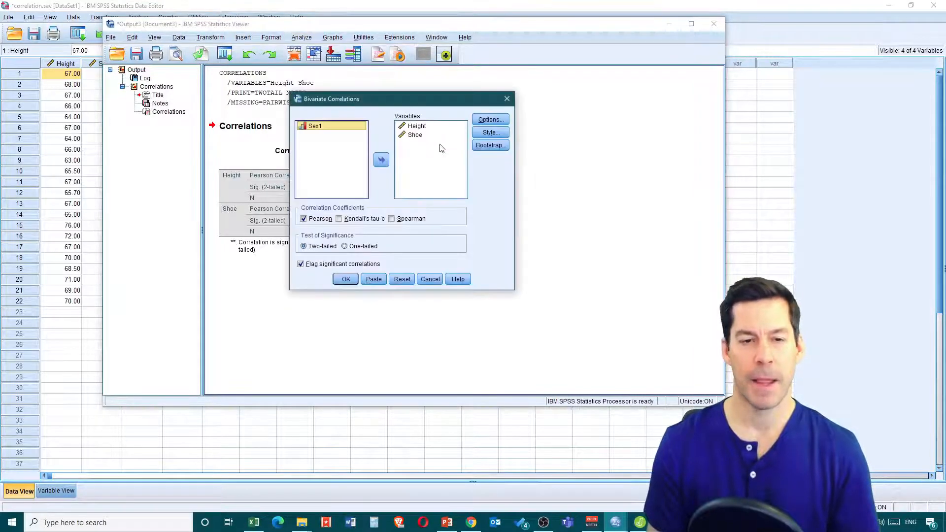
click(491, 146)
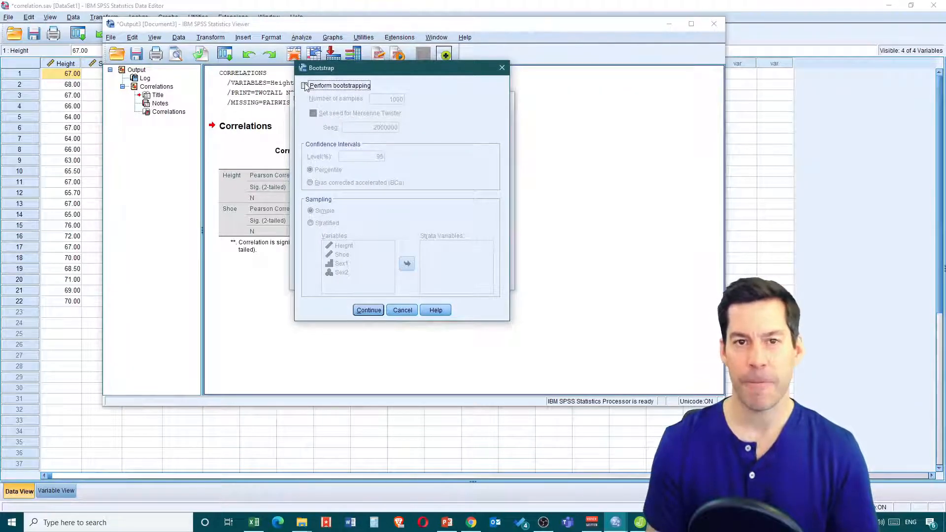
click(304, 86)
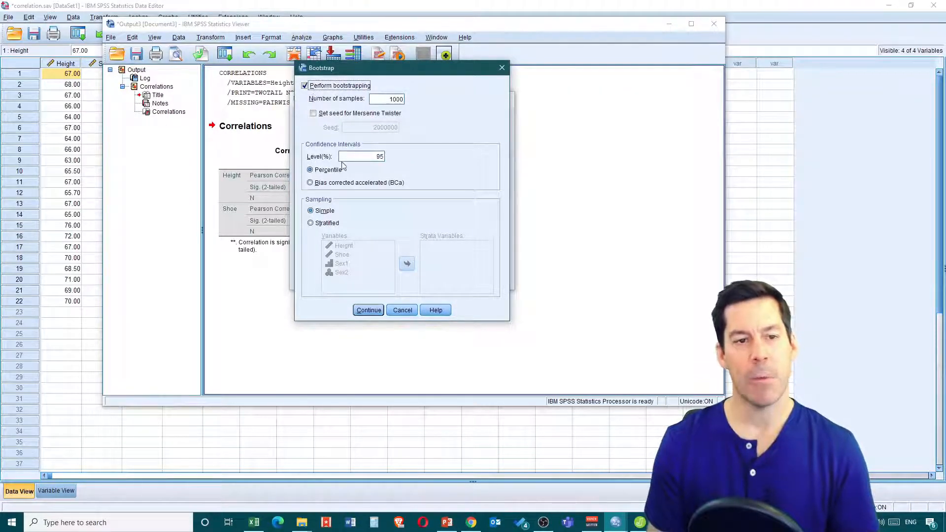
click(310, 184)
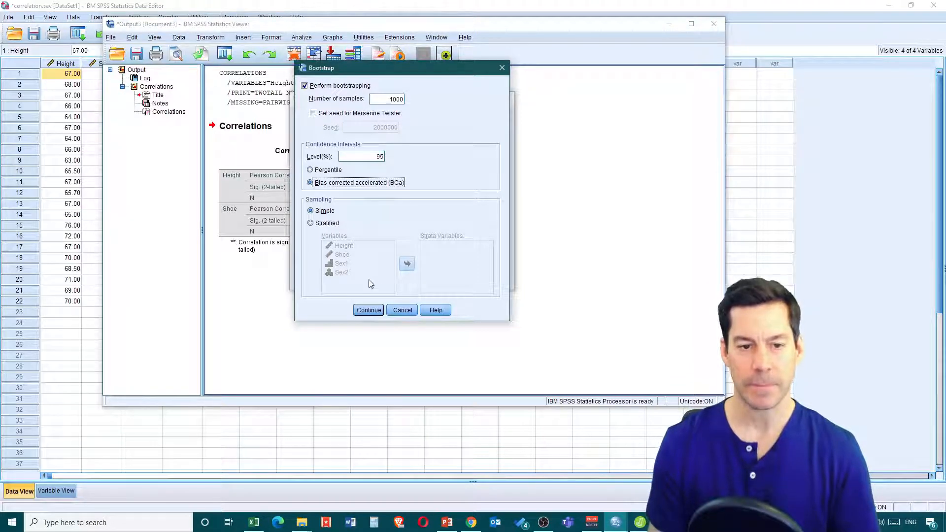
click(367, 310)
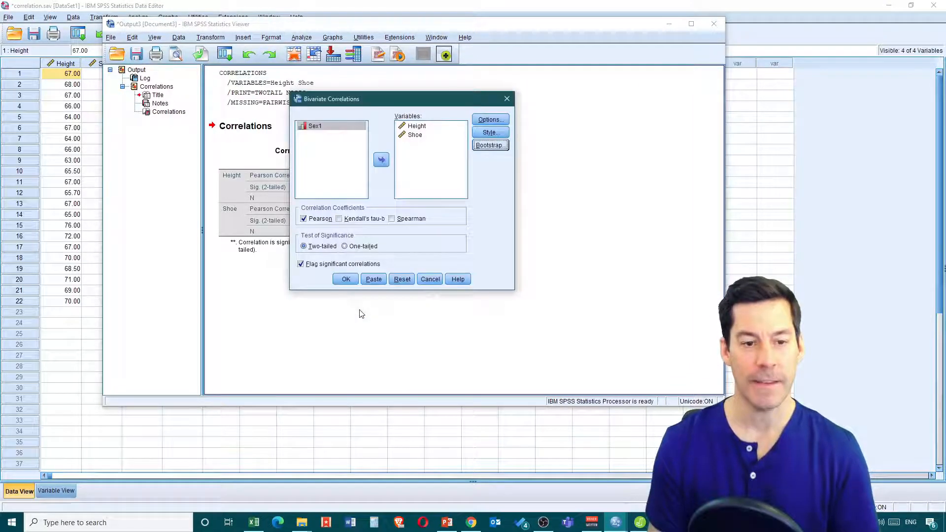
click(346, 279)
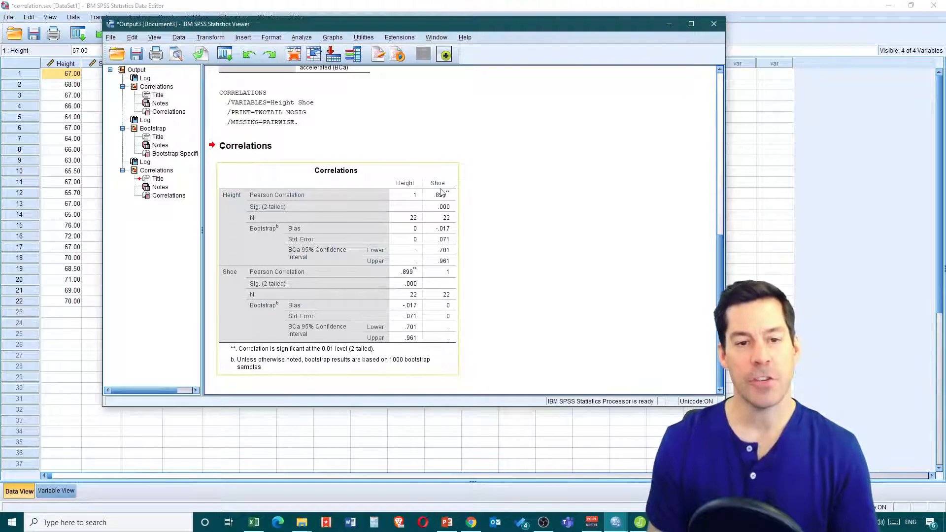
- Add Sex1 to the bivariate correlation of Height and Shoe and rerun the two-tailed Pearson analysis with the existing bootstrap settings
click(299, 39)
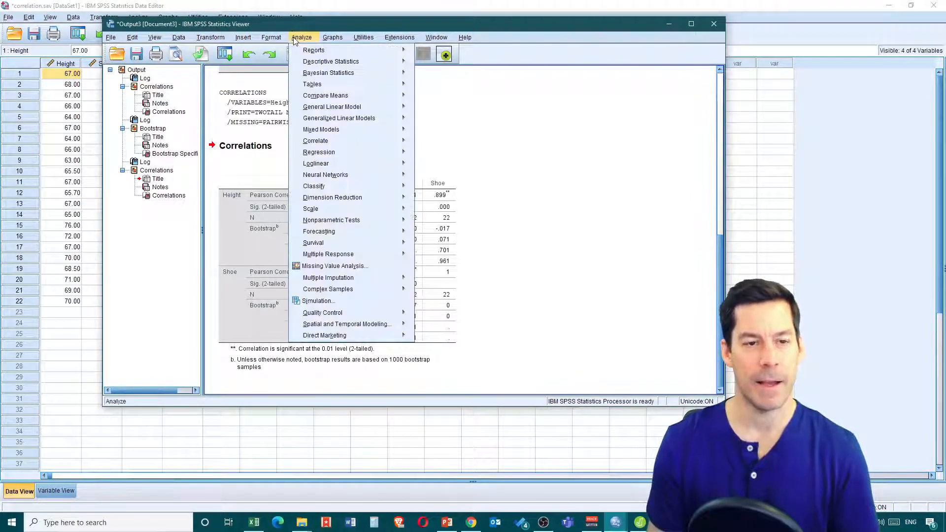
mouse_move(363, 140)
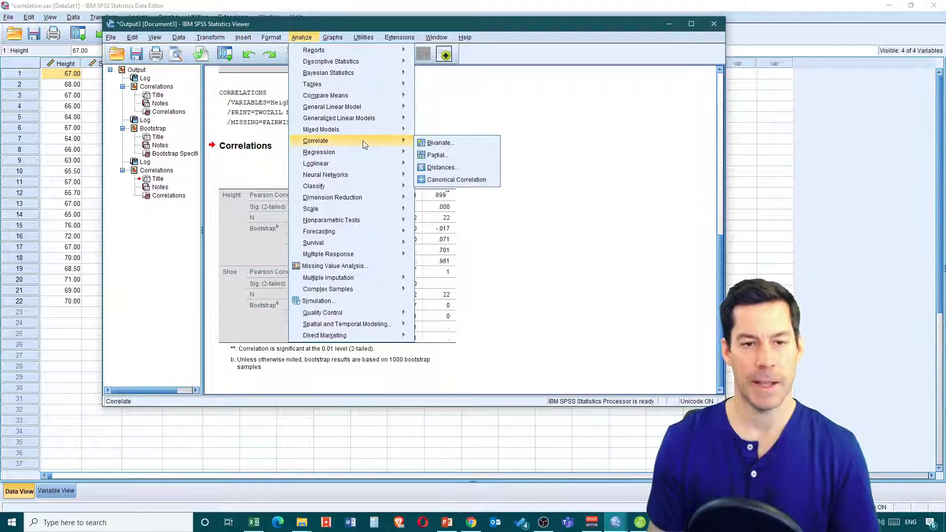
click(441, 143)
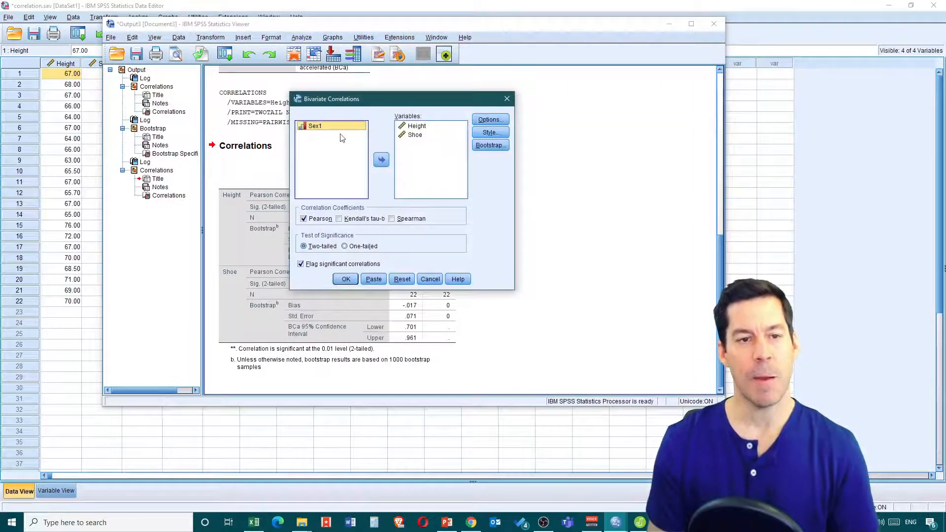
click(382, 160)
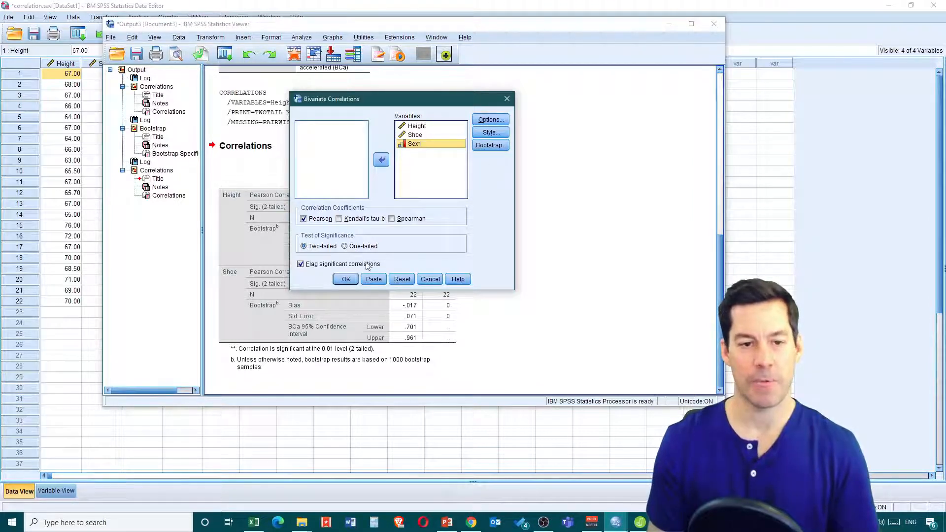
click(346, 279)
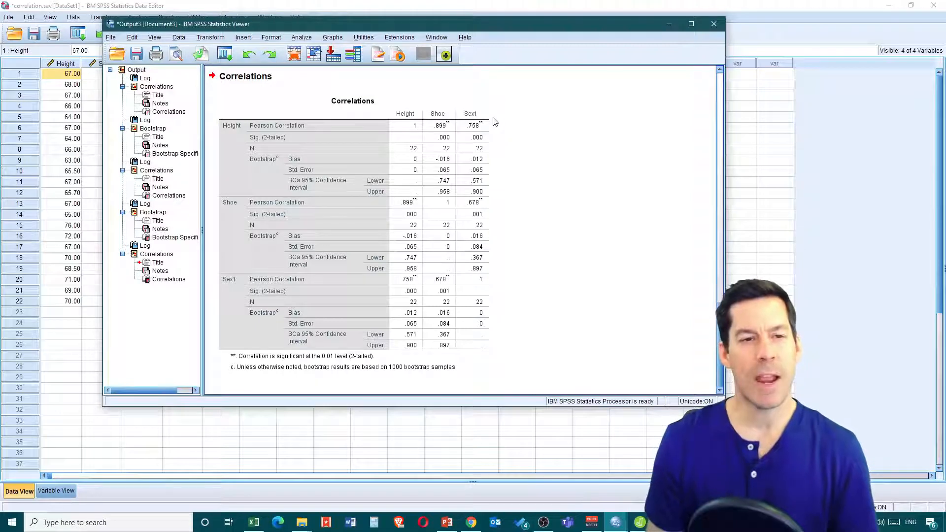
- Create a simple scatterplot with Height on the Y axis, Shoe on the X axis, and markers set by Sex1
click(329, 39)
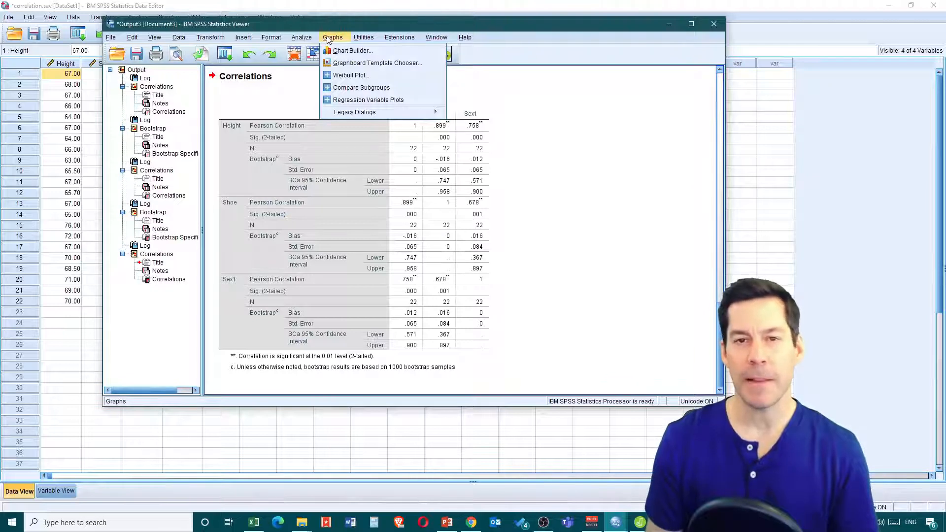
mouse_move(364, 112)
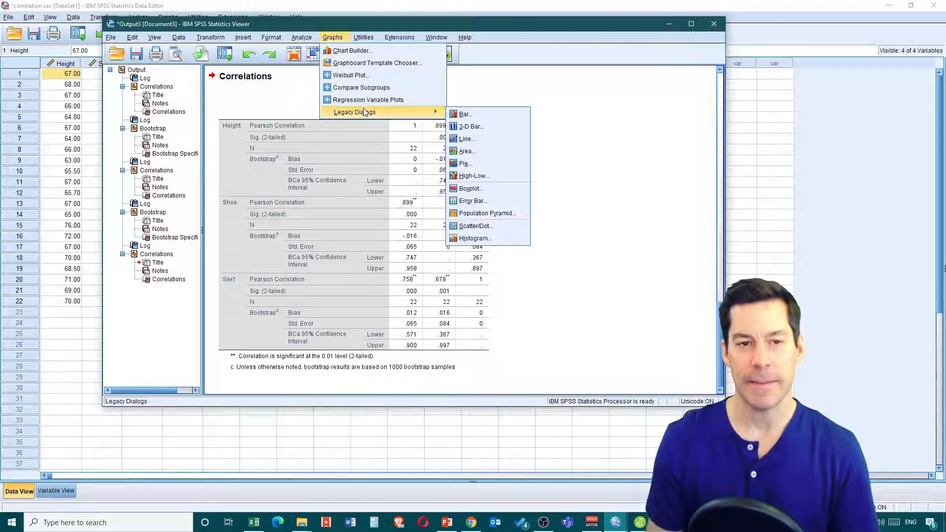
click(473, 228)
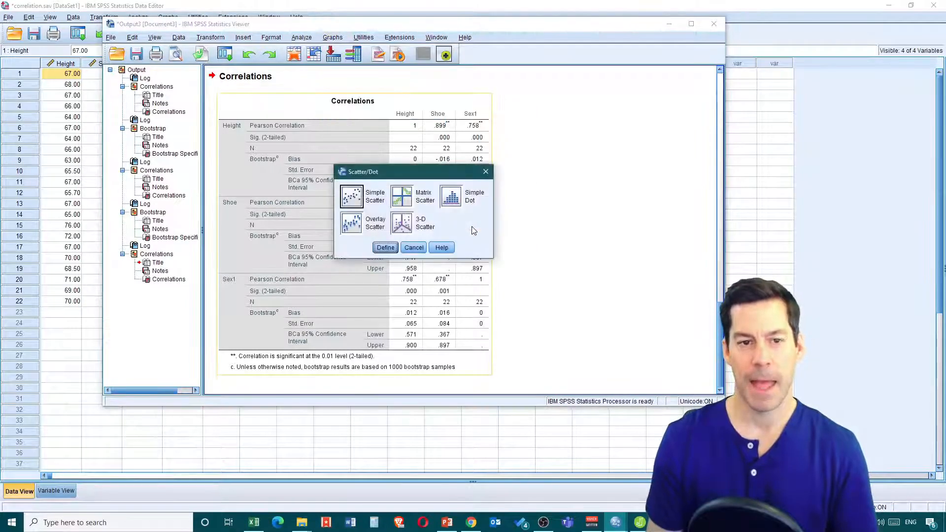
click(353, 199)
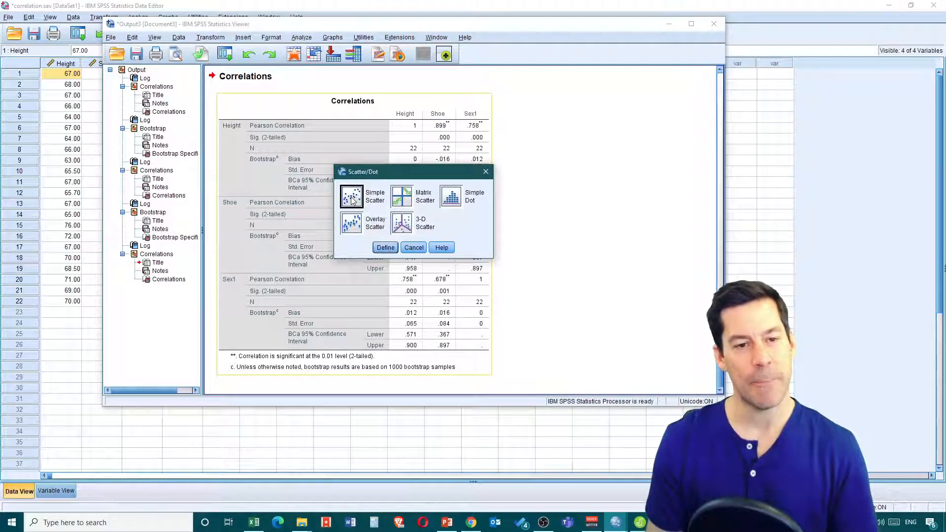
click(385, 248)
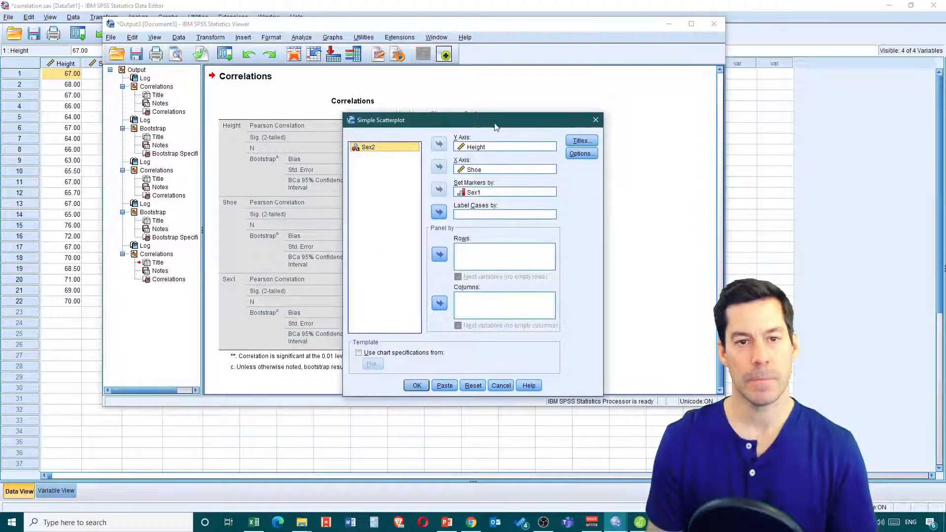
drag(496, 127, 400, 93)
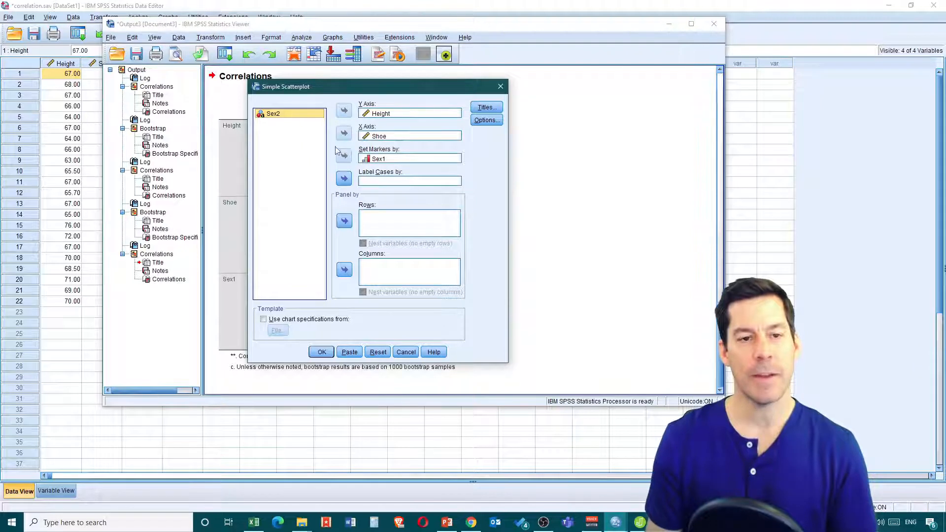
click(385, 160)
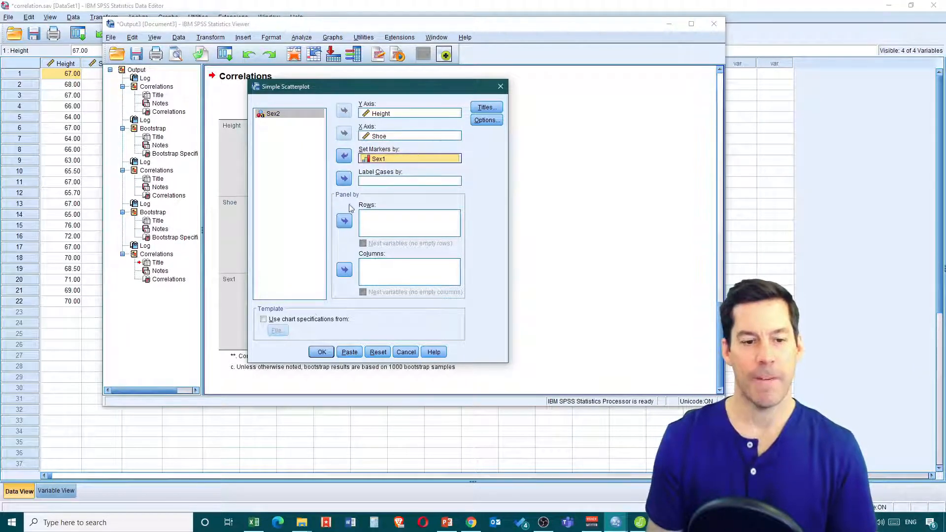
click(322, 353)
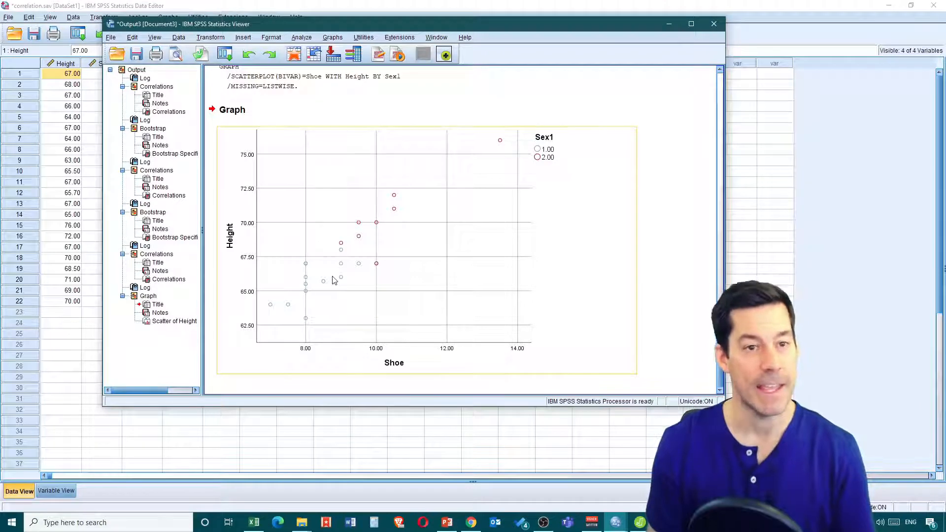
- Set up a partial correlation with Height and Shoe as the variables, controlling for Sex1
click(300, 38)
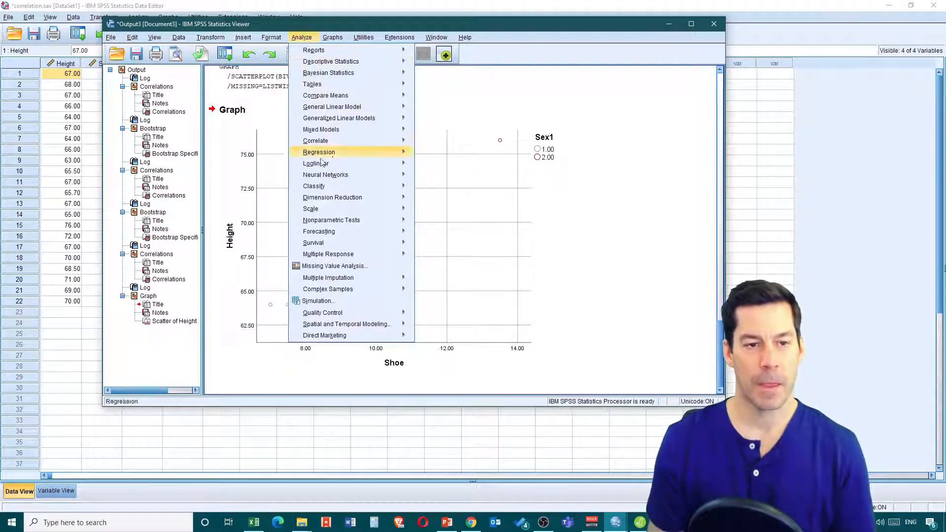
mouse_move(348, 142)
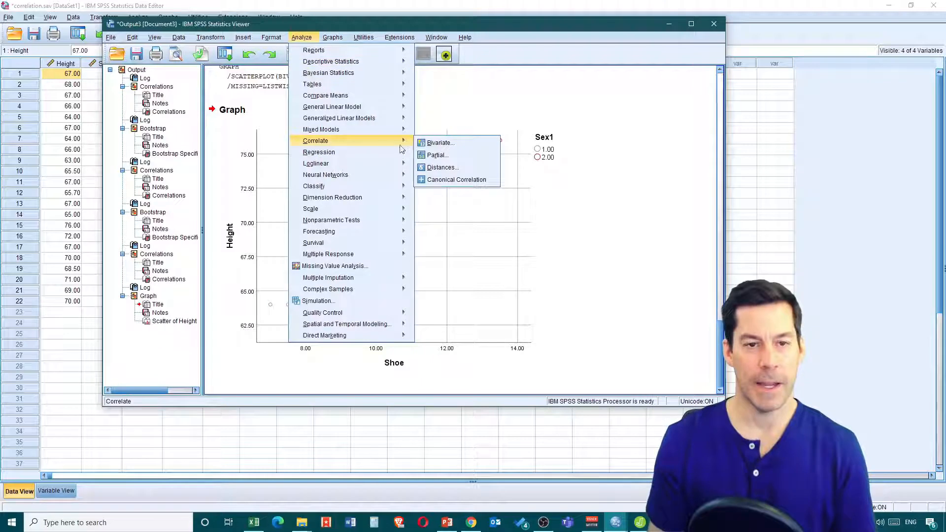
click(443, 156)
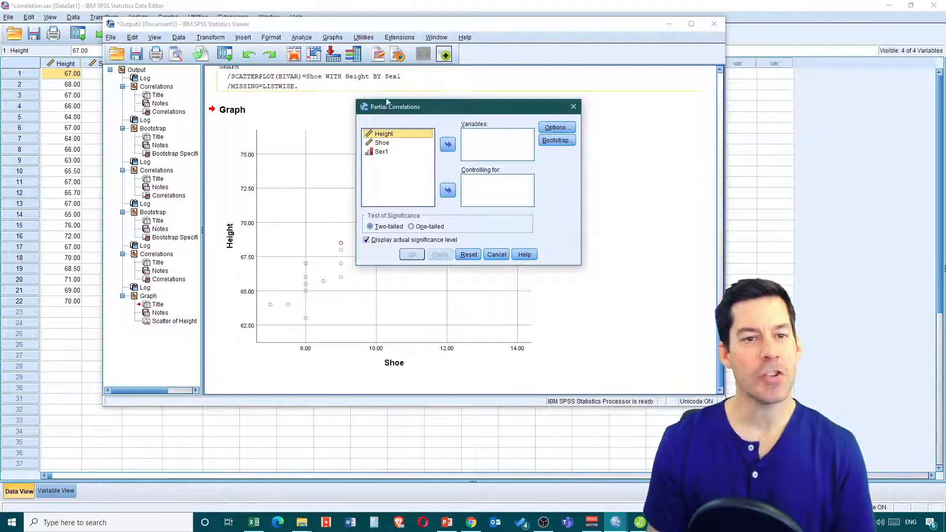
shift+click(393, 143)
click(448, 145)
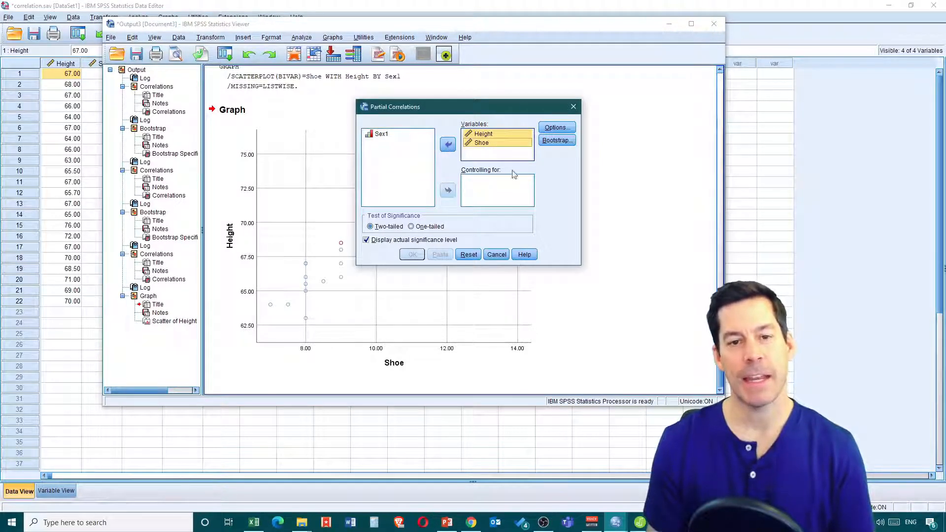
click(381, 138)
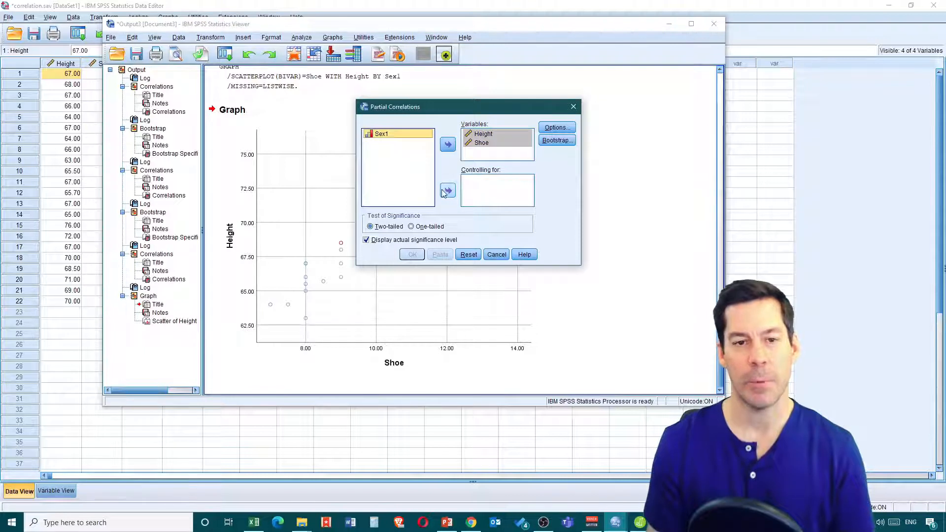
click(444, 192)
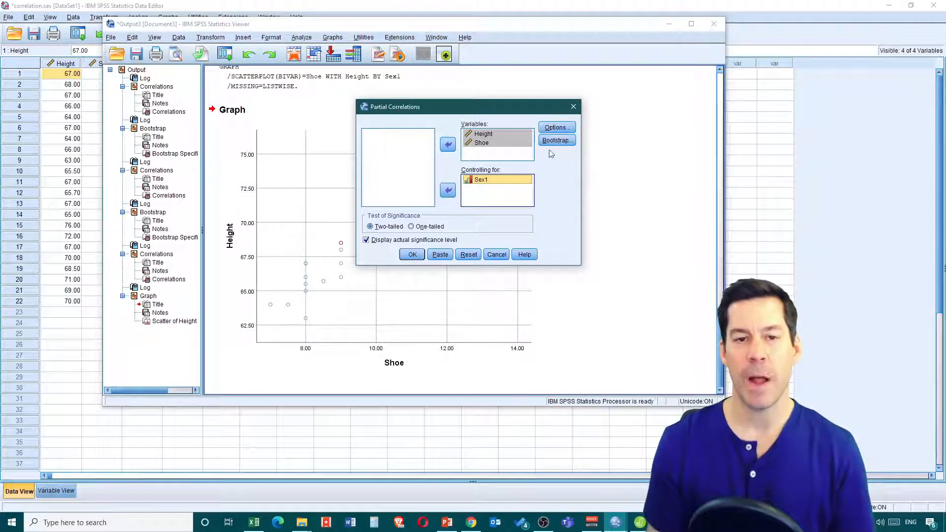
- Review the partial correlation's options and bootstrap settings, keep the defaults, and run the two-tailed analysis
click(557, 127)
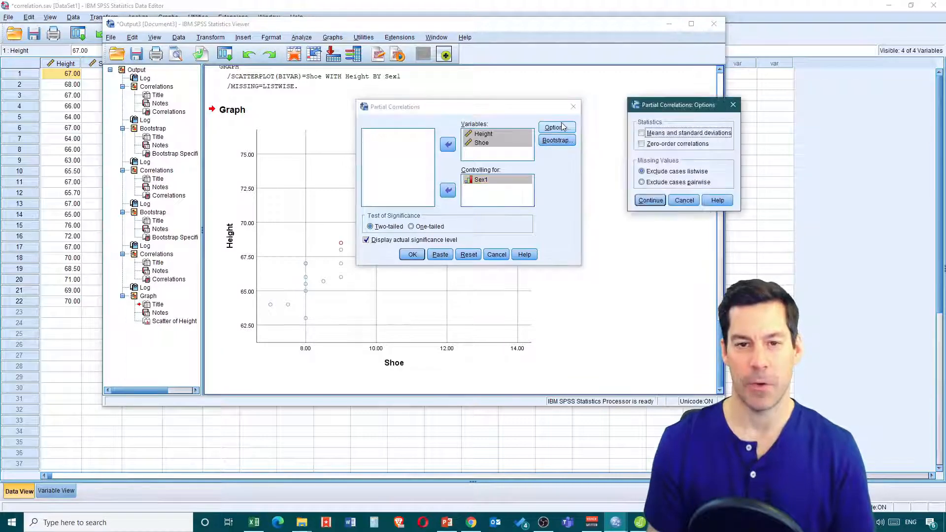
click(647, 201)
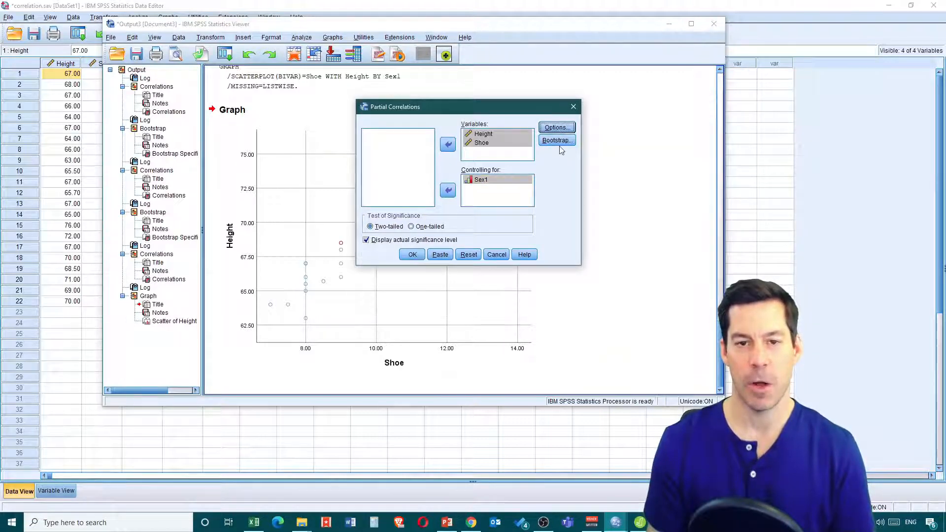
click(557, 140)
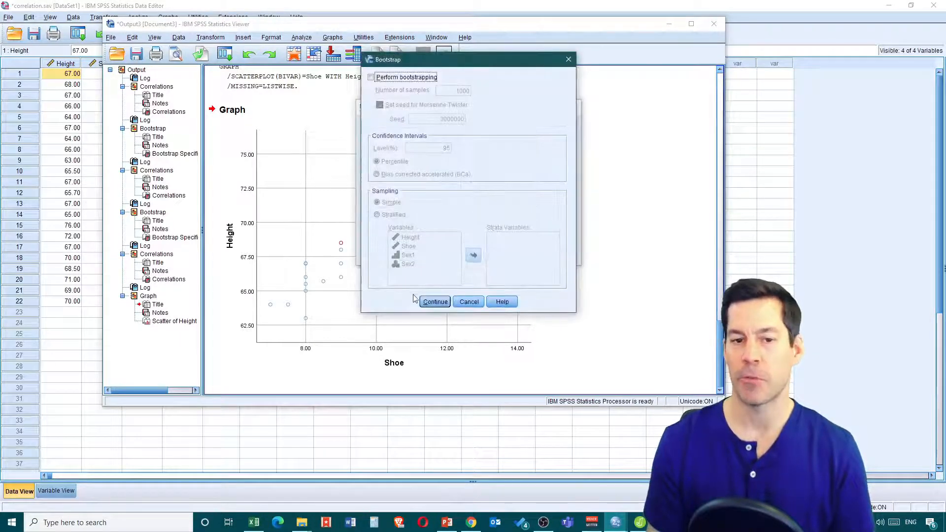
click(432, 302)
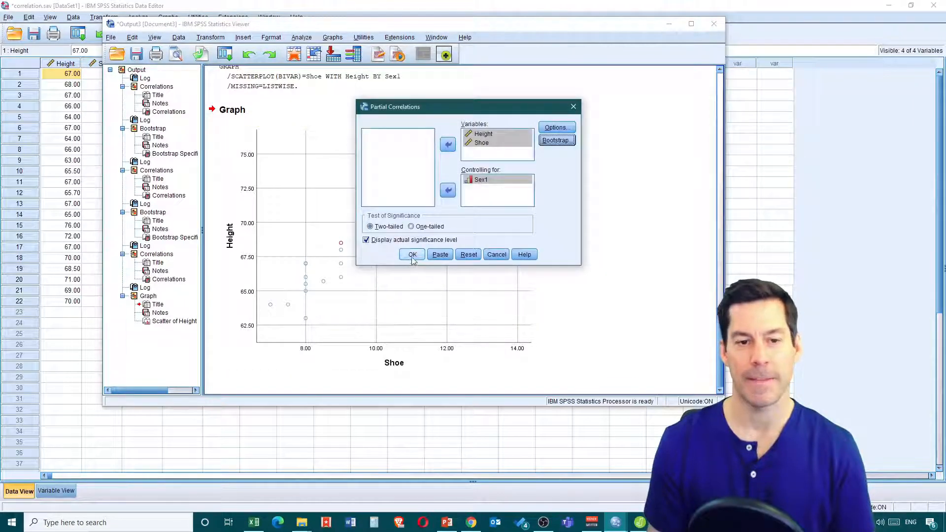
click(415, 254)
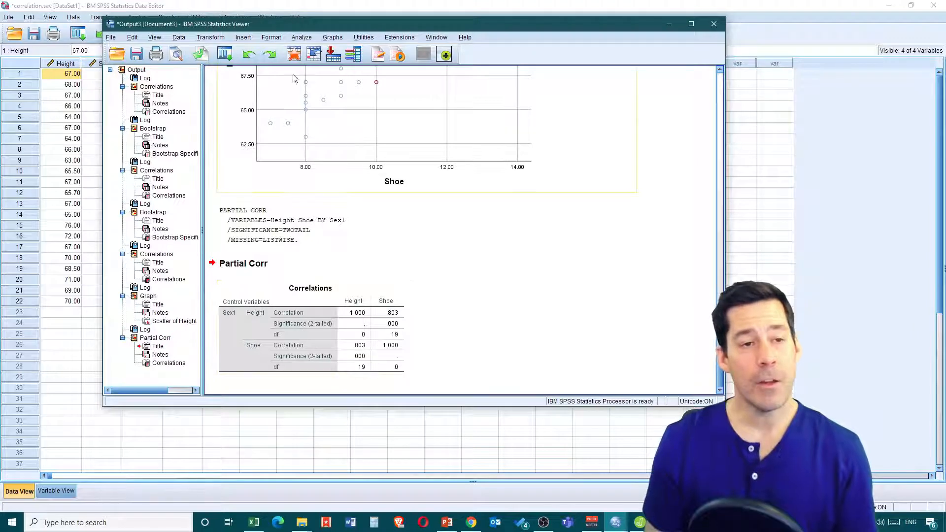
- Rerun the partial correlation of Height and Shoe controlling for Sex1 with zero-order correlations included
click(299, 38)
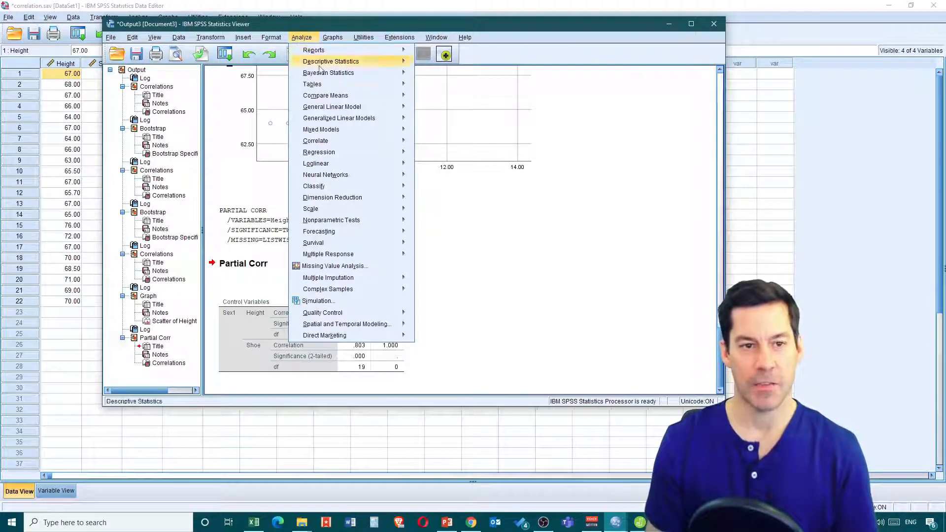
mouse_move(360, 141)
click(437, 155)
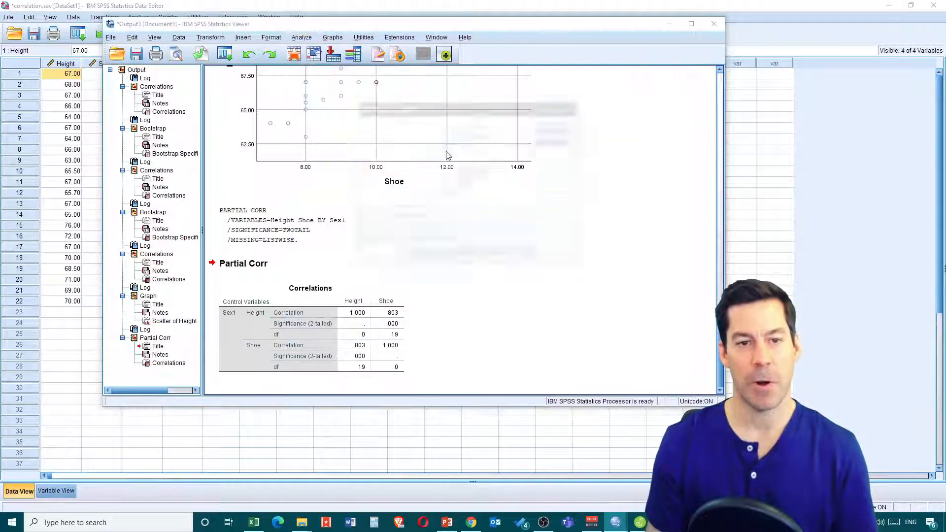
click(558, 129)
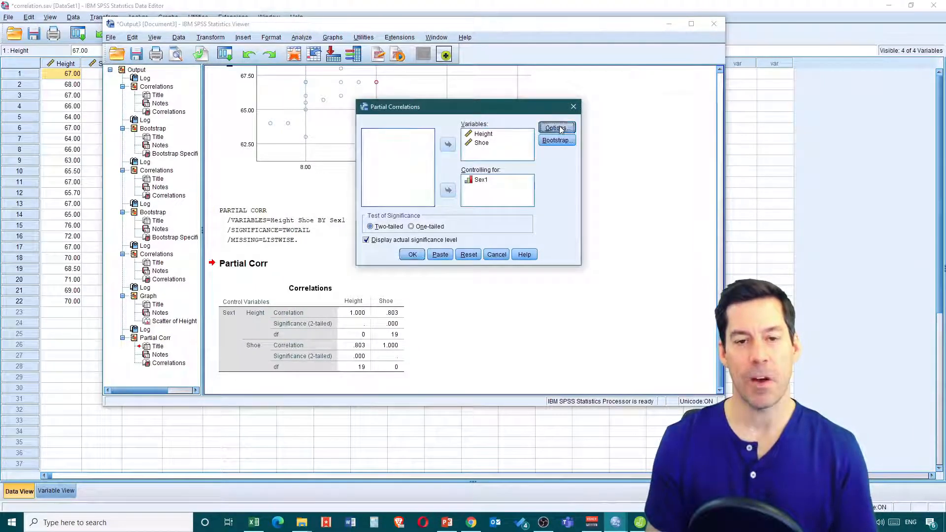
click(649, 143)
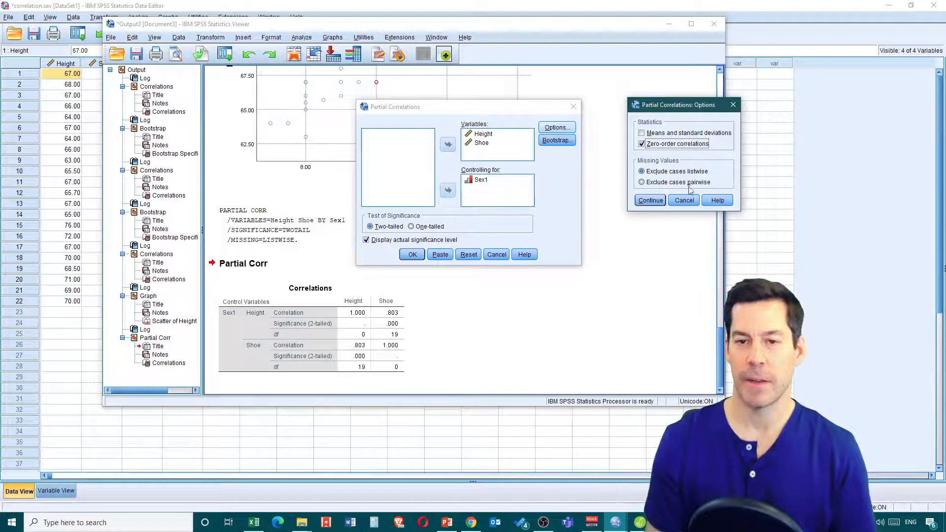
click(654, 200)
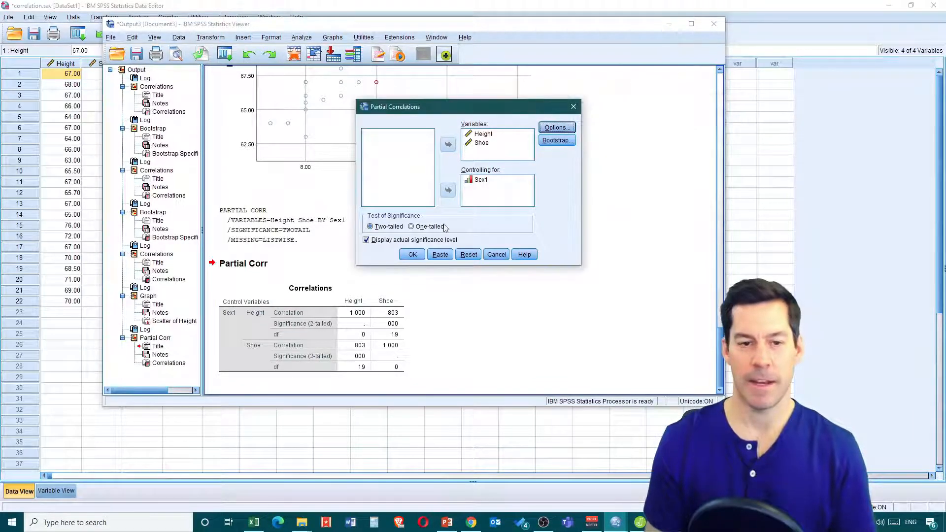
click(413, 254)
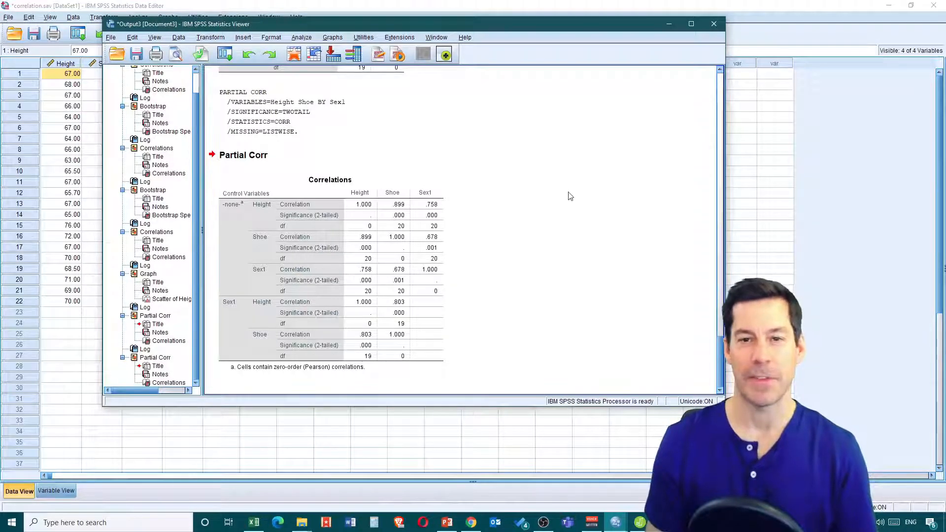
- Switch to the correlation dataset in JASP, maximized, and run a classical Pearson correlation of Height_inches and Shoe_size
click(640, 522)
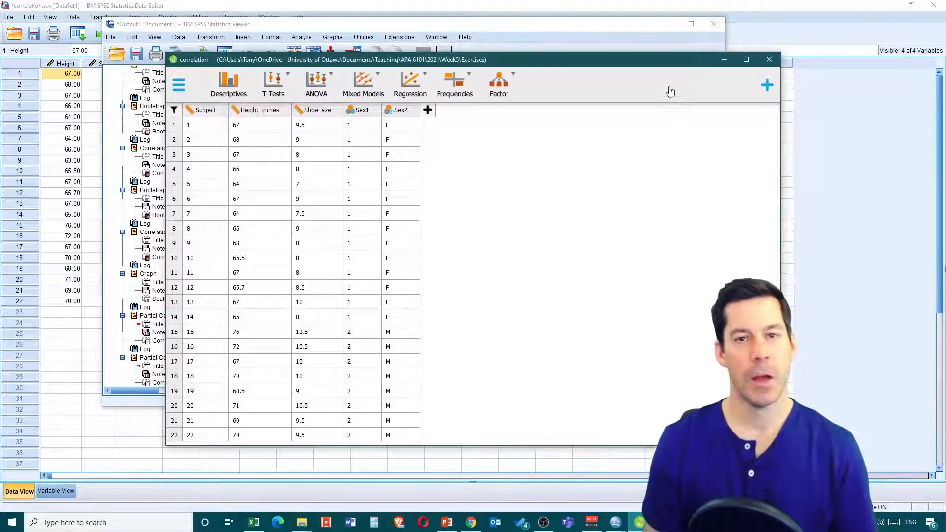
click(747, 60)
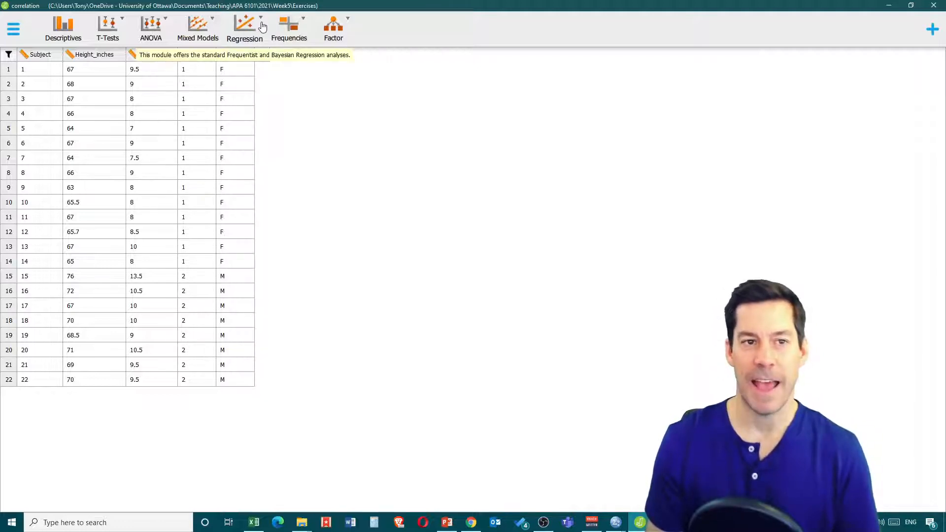
click(263, 26)
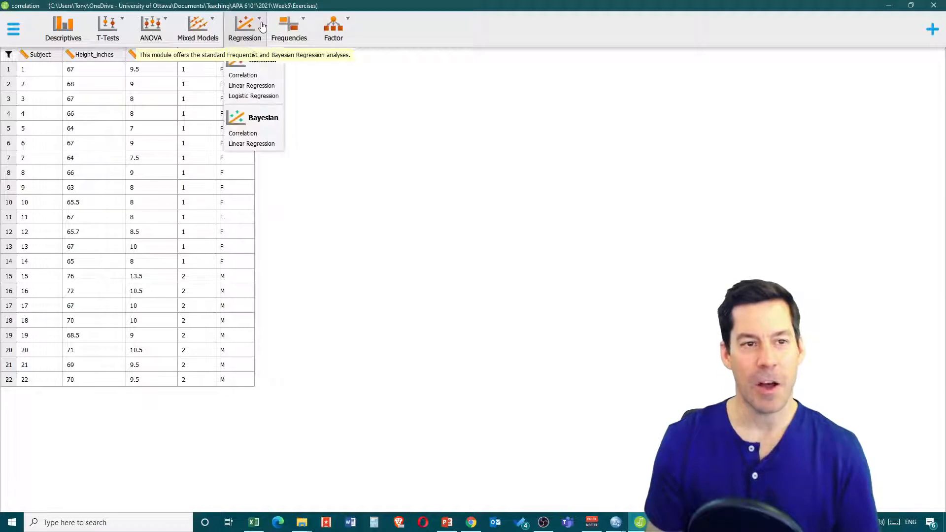
click(244, 75)
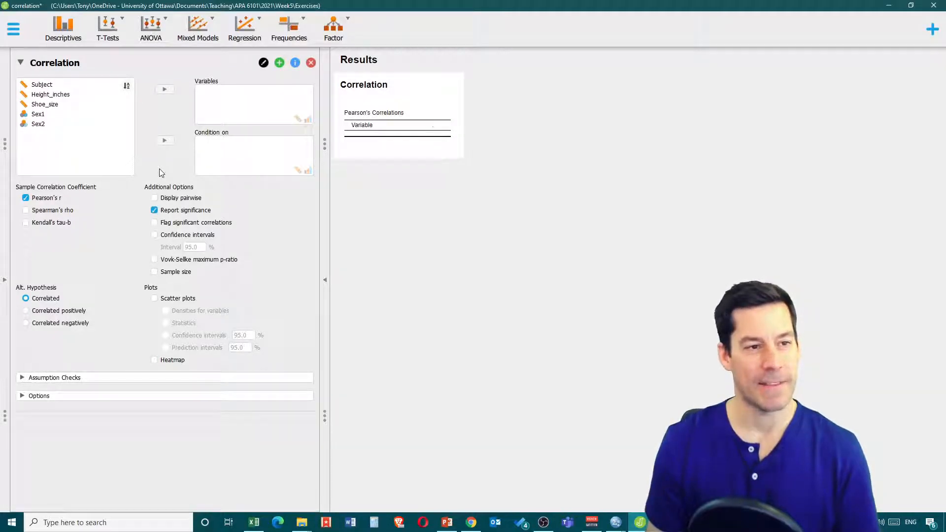
click(51, 94)
shift+click(71, 104)
click(165, 90)
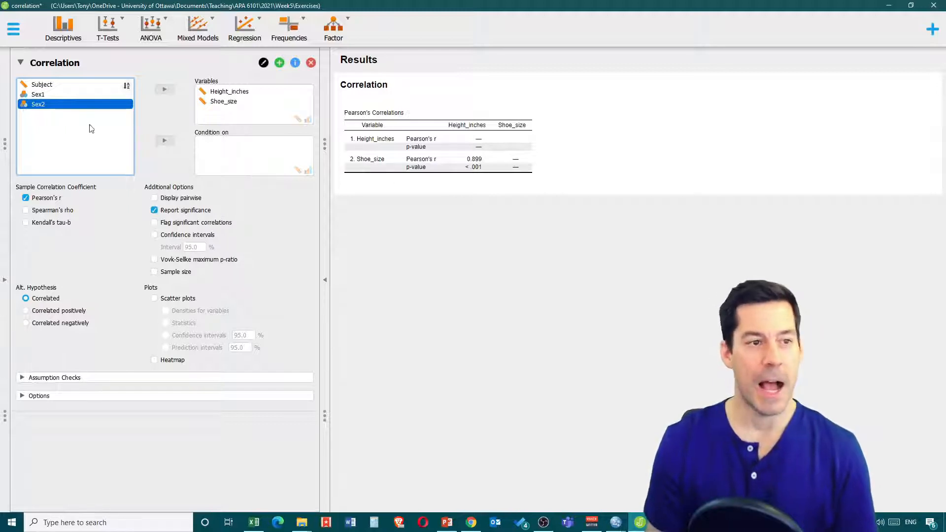
- Condition the correlation of Height_inches and Shoe_size on Sex1 to produce the partial correlation
click(49, 95)
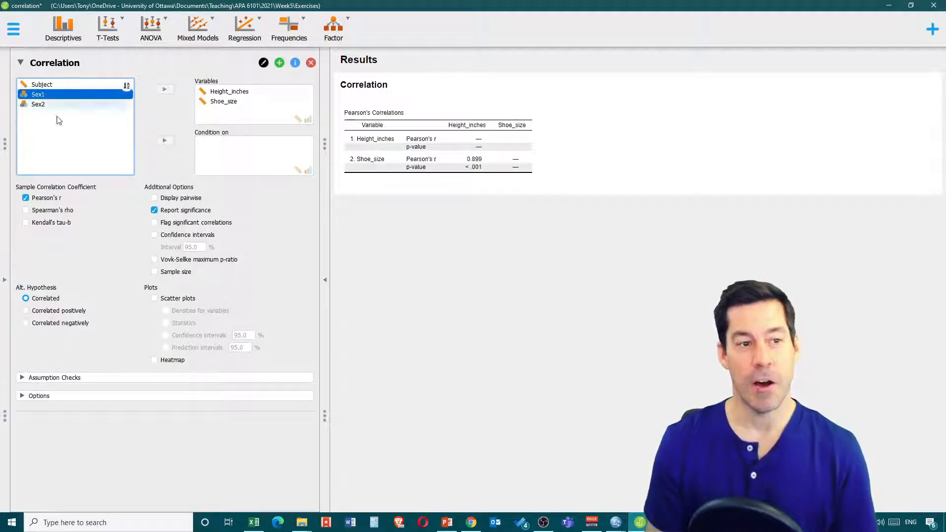
click(165, 142)
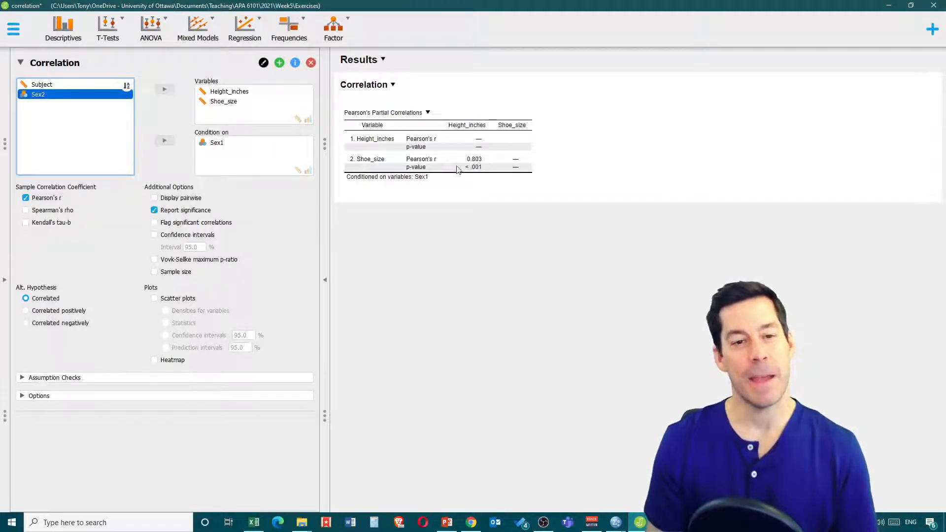
- Remove Sex1 from the conditioning variables and add scatter plots to the correlation output
click(206, 143)
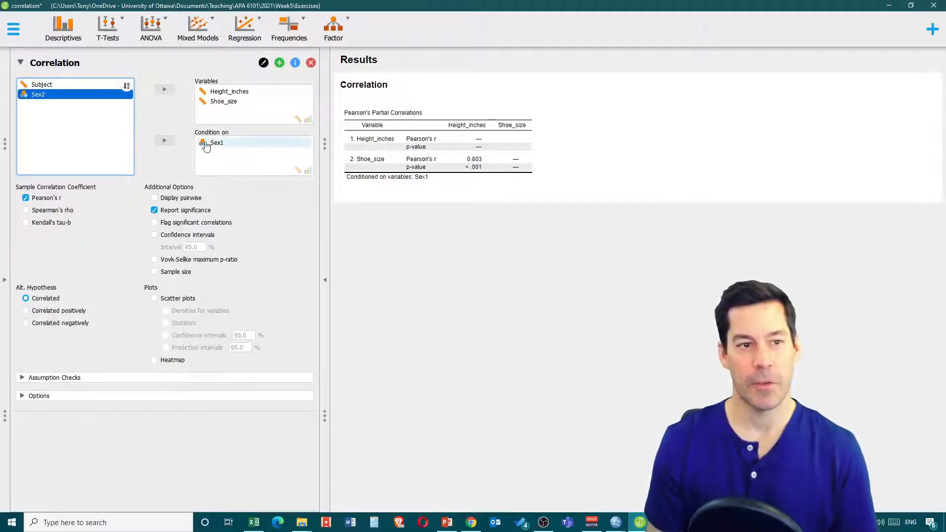
click(166, 142)
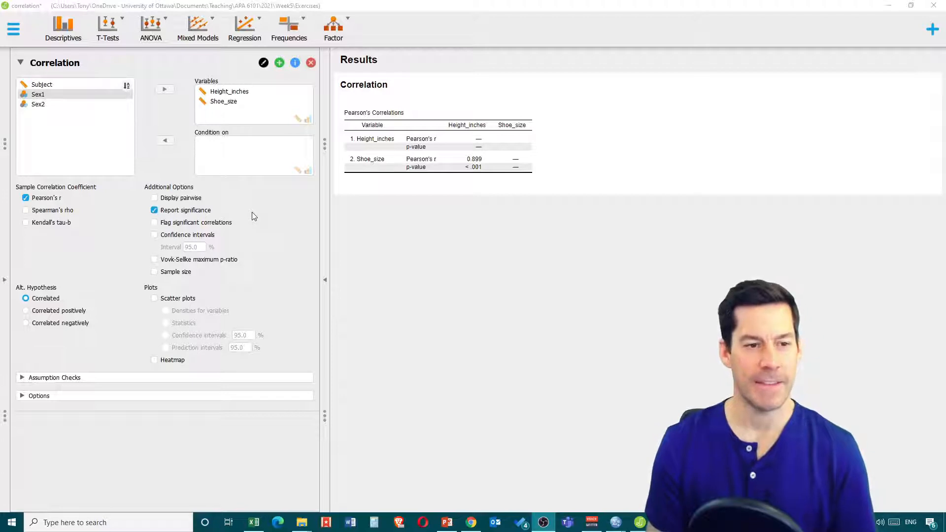
click(154, 299)
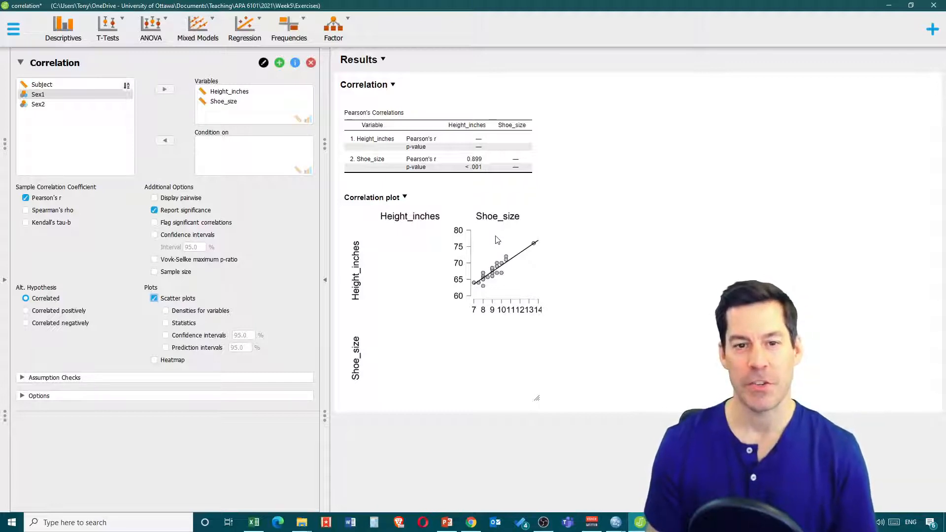
- Switch to RStudio and import correlation.csv with the base text importer, treating the first row as headings
mouse_move(617, 522)
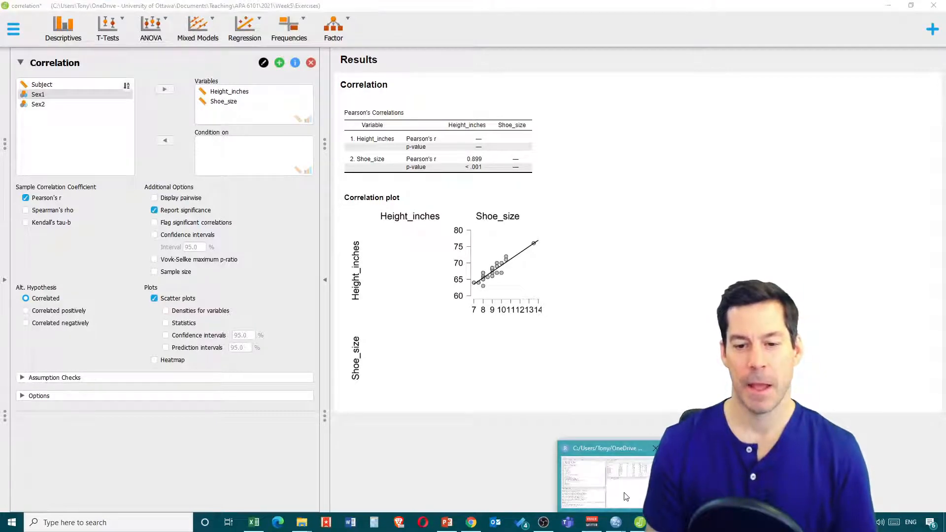
click(634, 468)
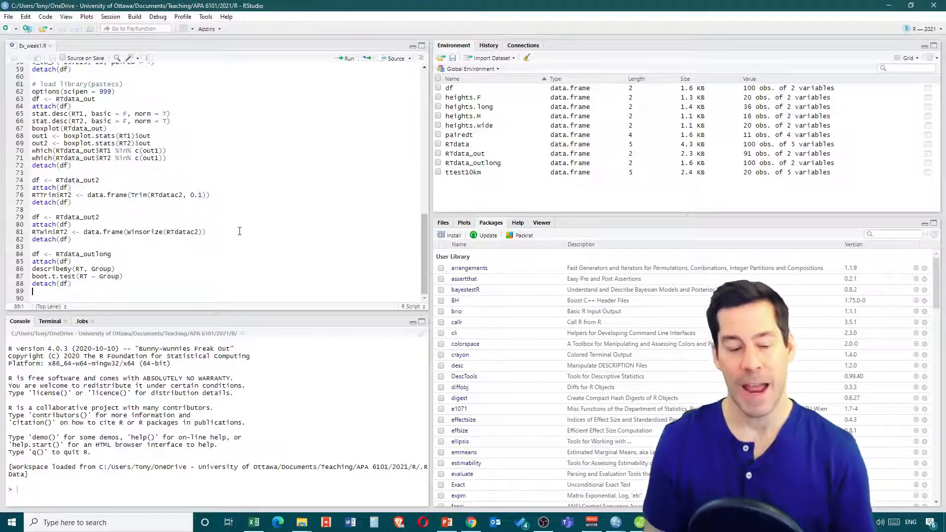
click(488, 59)
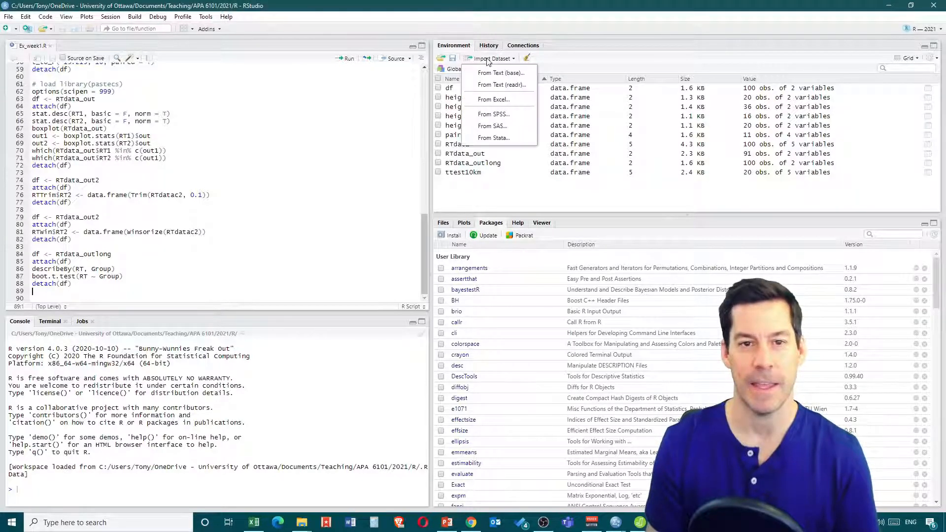
click(486, 69)
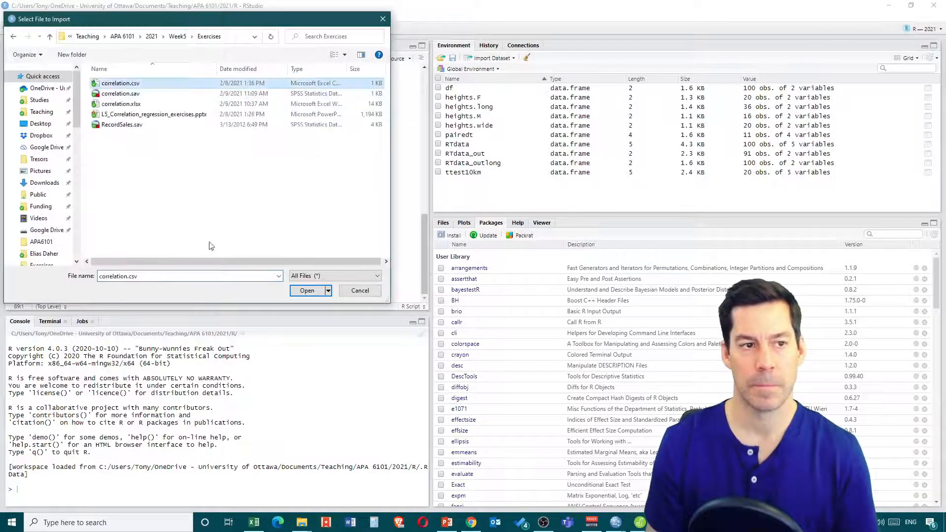
click(307, 290)
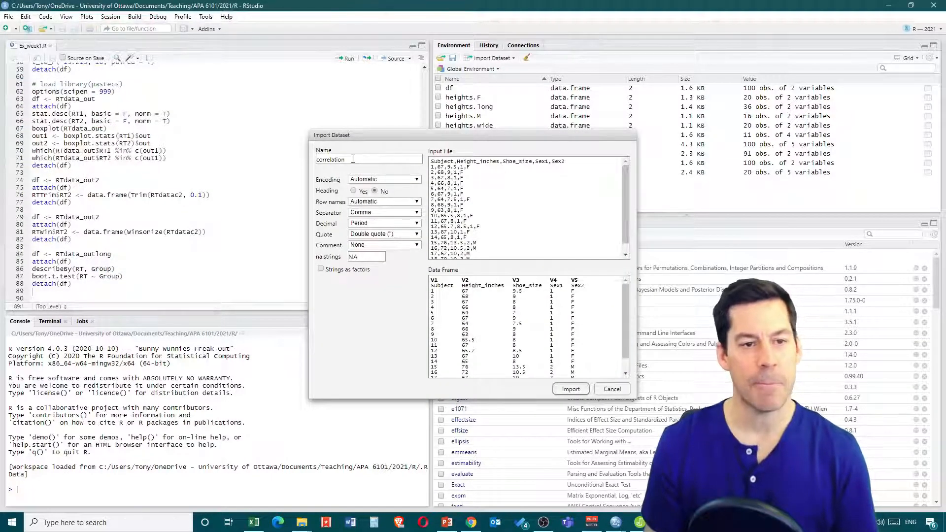
click(354, 192)
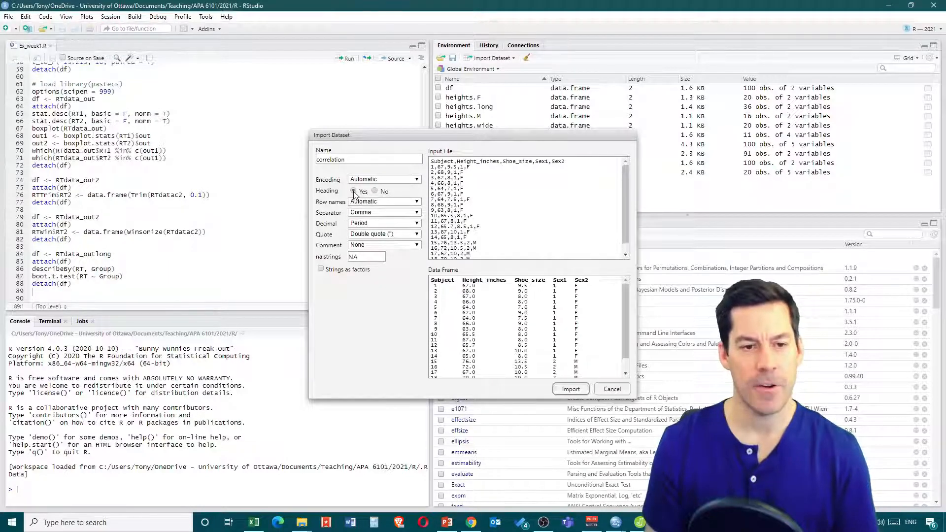
click(570, 390)
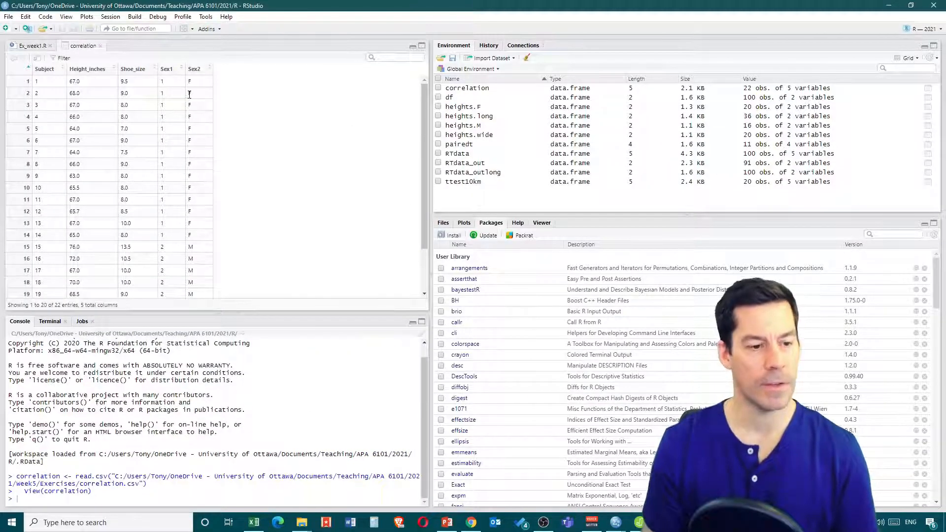
- Copy the Winsorize block on lines 79 to 82 of the Ex_week1.R script and paste it below the last block
click(31, 46)
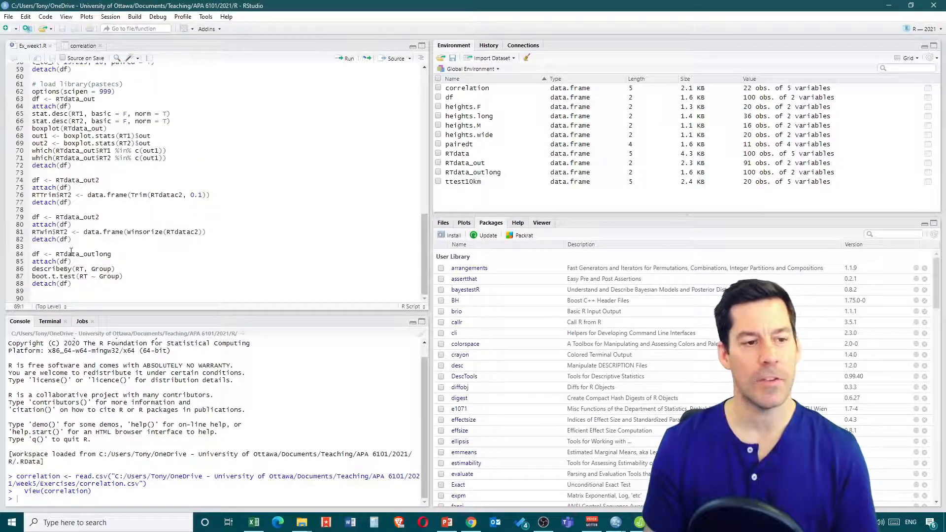
drag(71, 240, 31, 217)
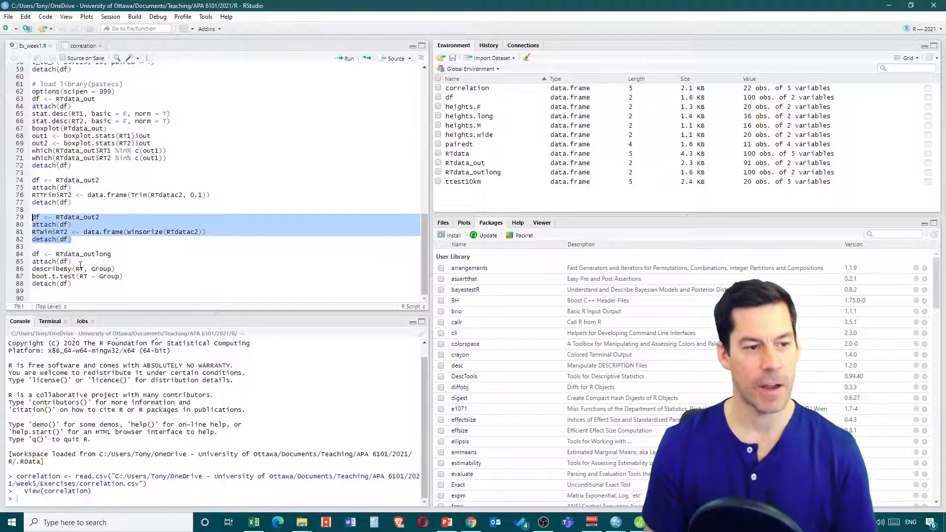
click(77, 281)
key(Return)
key(Return)
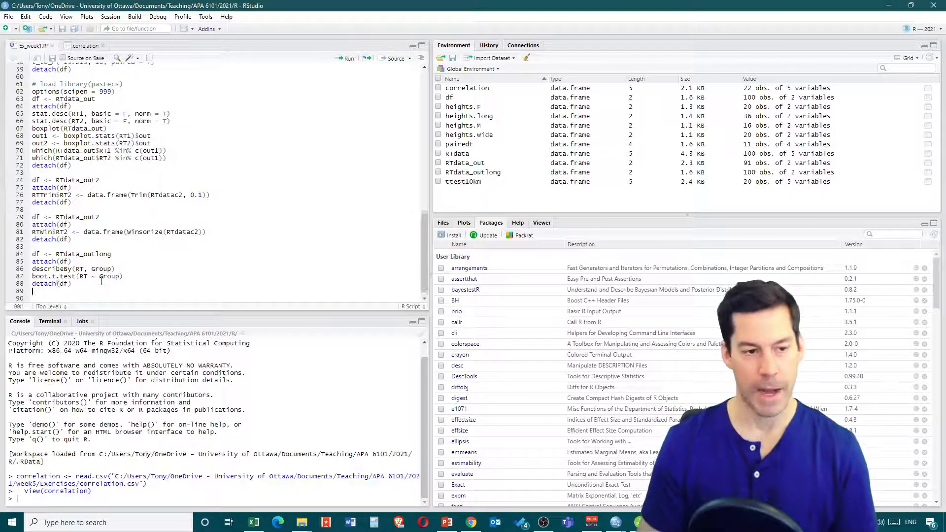
text(df <- RTdata_out2 attach(df) RTwin$RT2 <- data.frame(winsorize(RTdatac2)) detach(df))
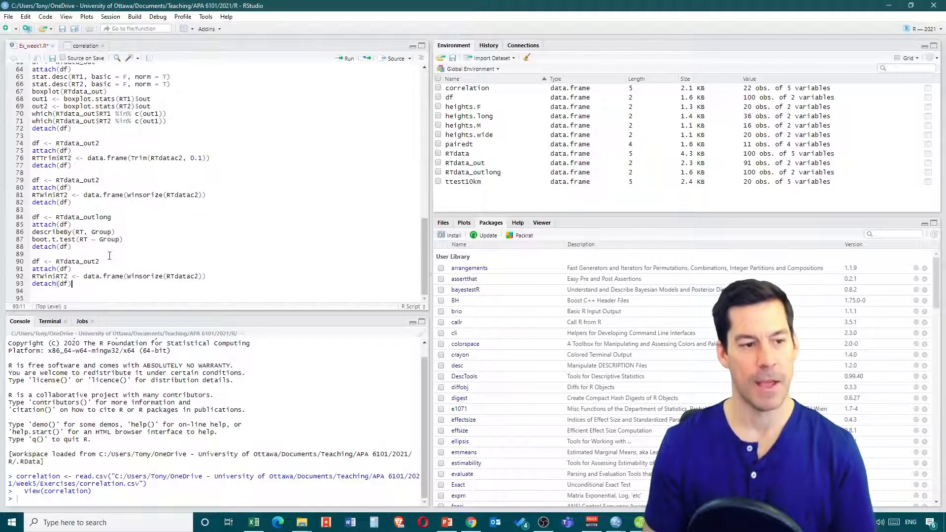
- Make the pasted block assign correlation to df and clear its Winsorize line between attach and detach
double_click(57, 259)
text(corr)
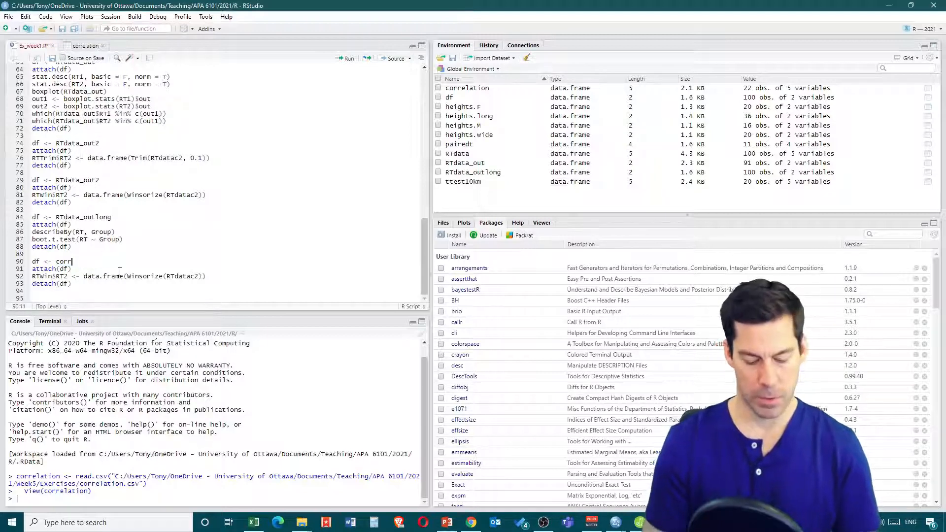
text(elation)
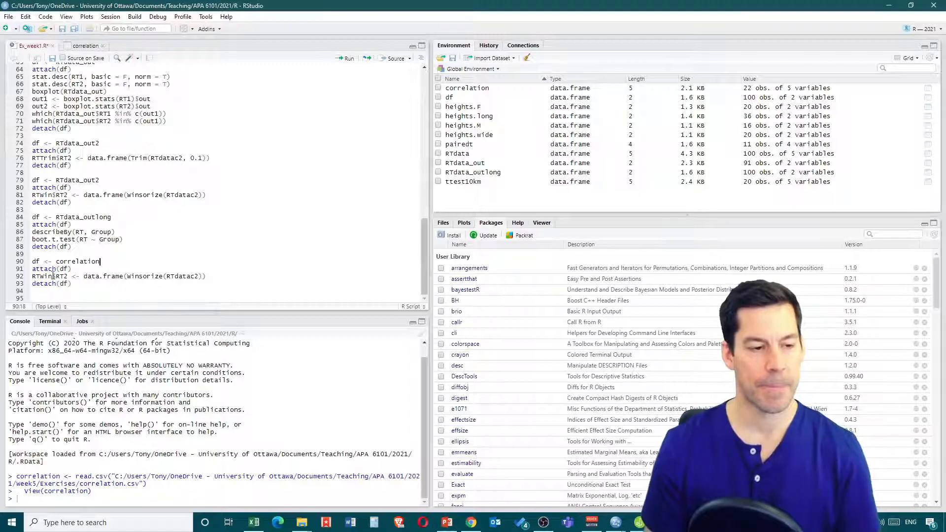
drag(33, 276, 206, 277)
key(BackSpace)
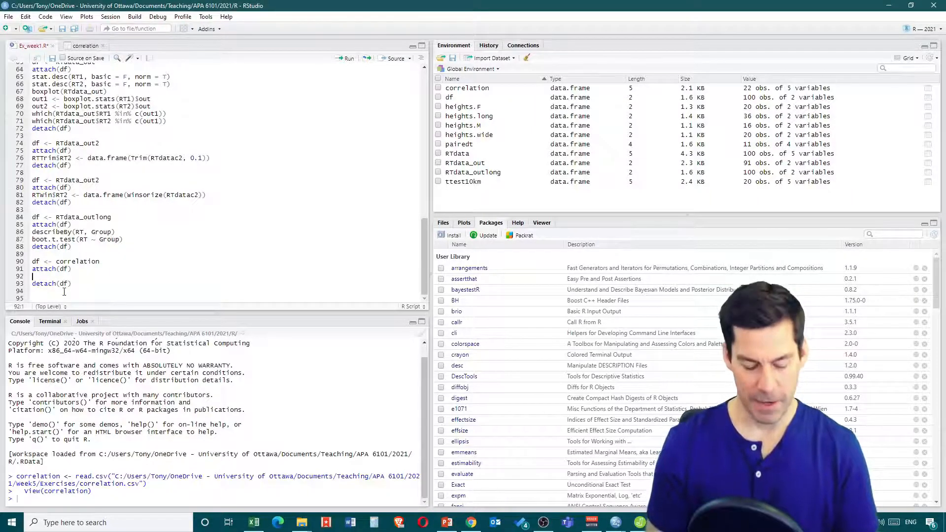
- Write cor(Height_inches, Shoe_size) on the empty line, checking the column names in the correlation data
text(cor()
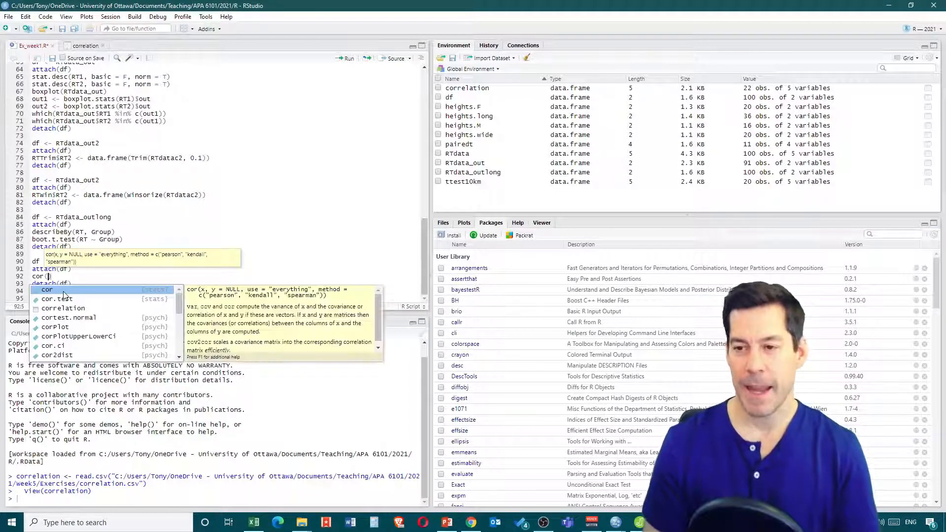
text(()
key(BackSpace)
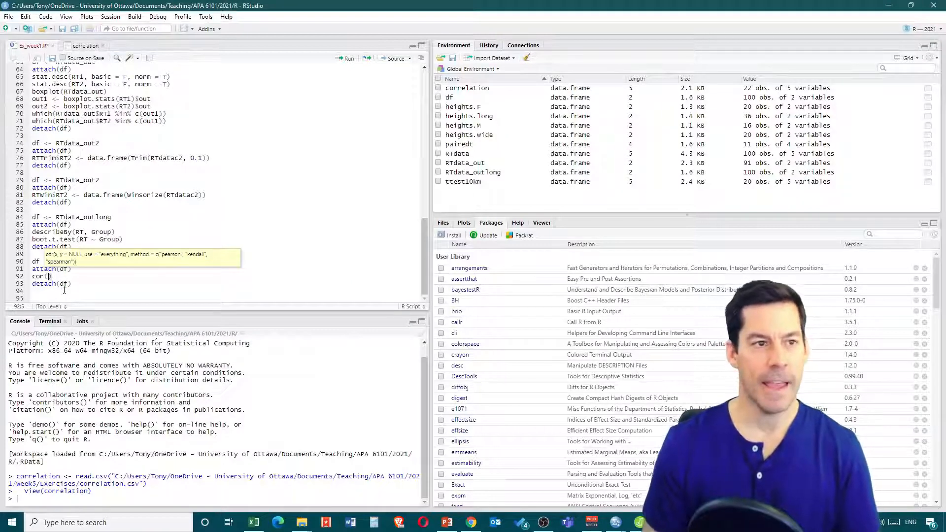
click(80, 47)
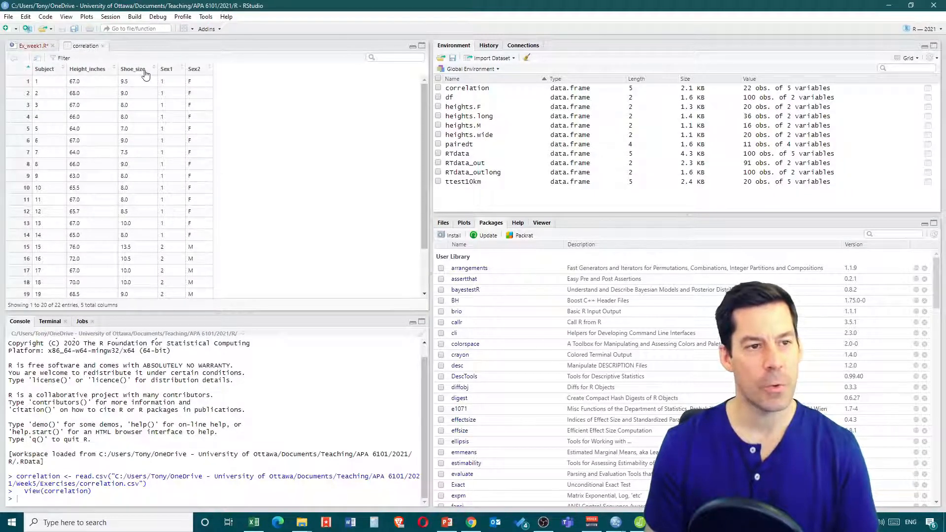
click(32, 46)
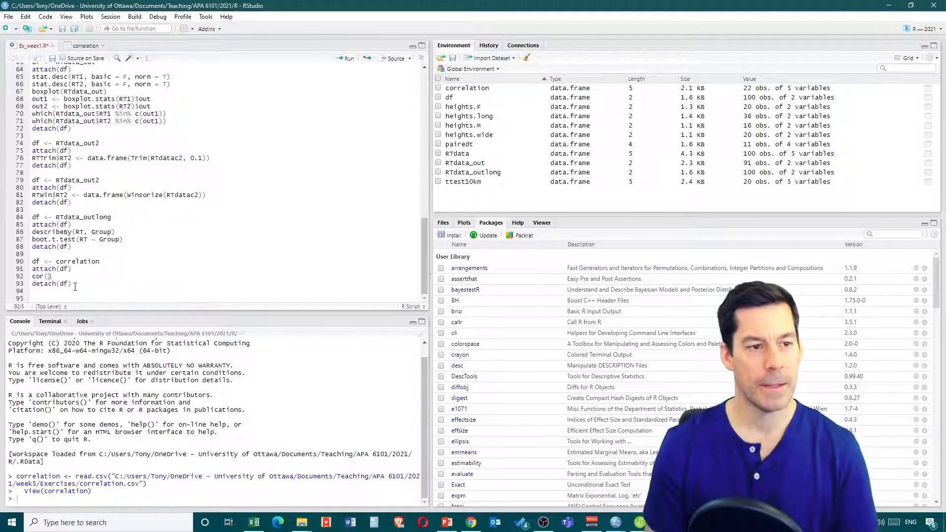
text(H)
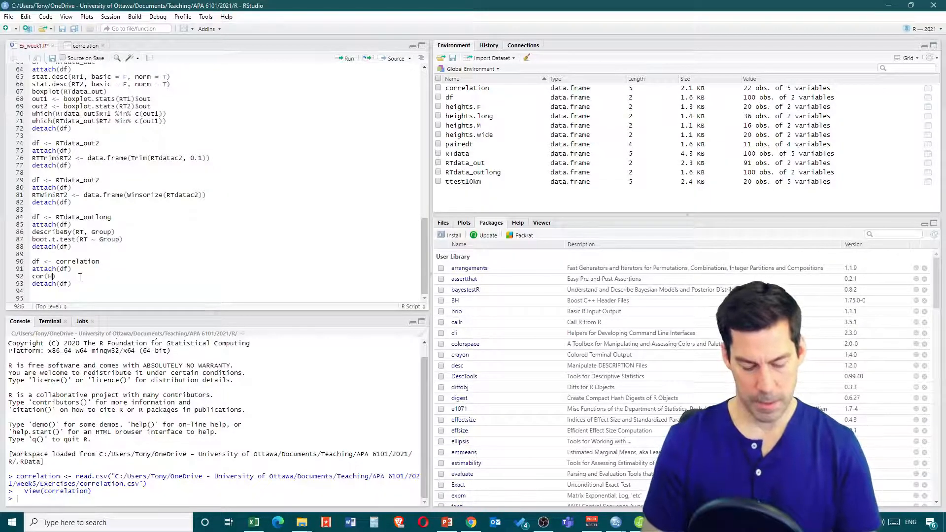
text(eight_)
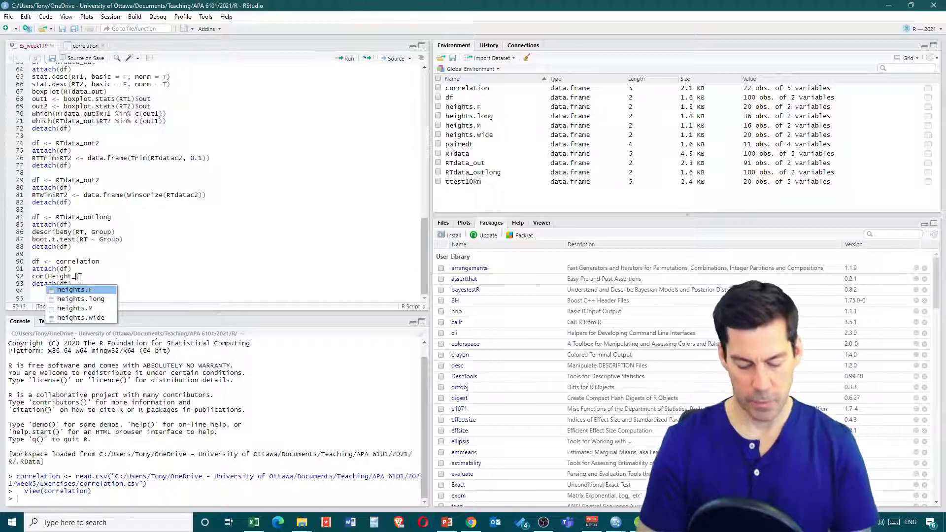
text(inches,)
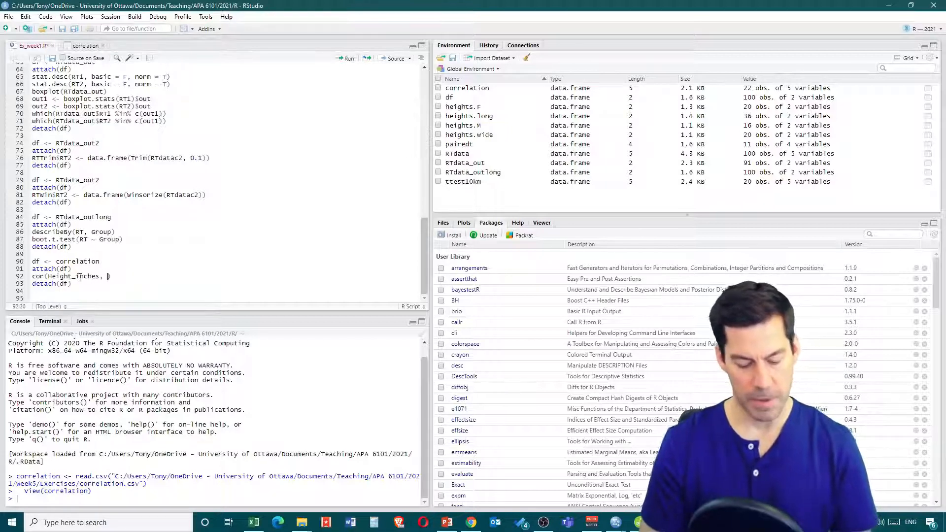
text( Shoe_)
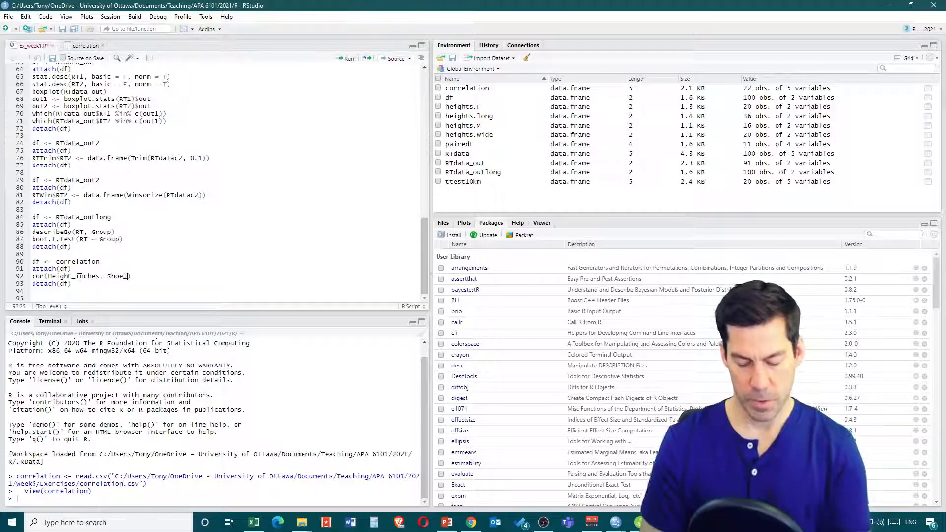
text(size)
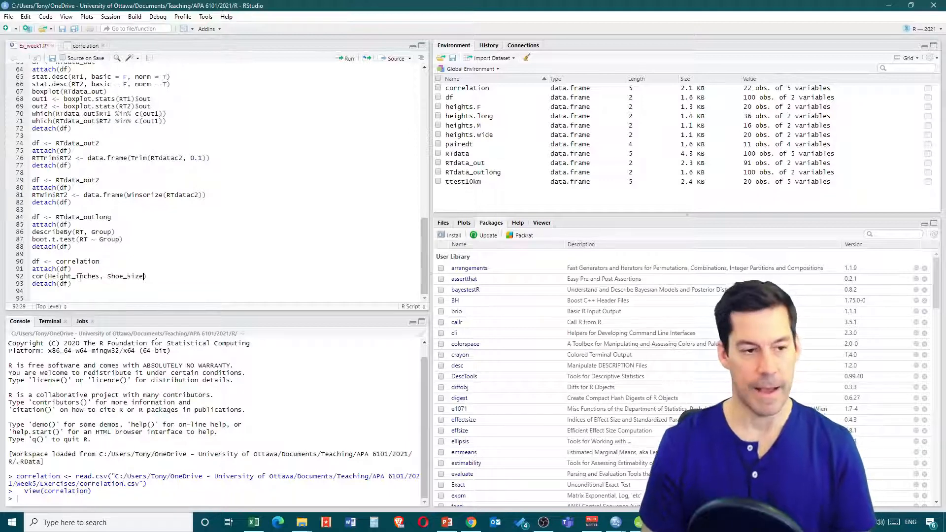
- Run the whole correlation block, from df <- correlation through detach(df)
drag(77, 279, 30, 255)
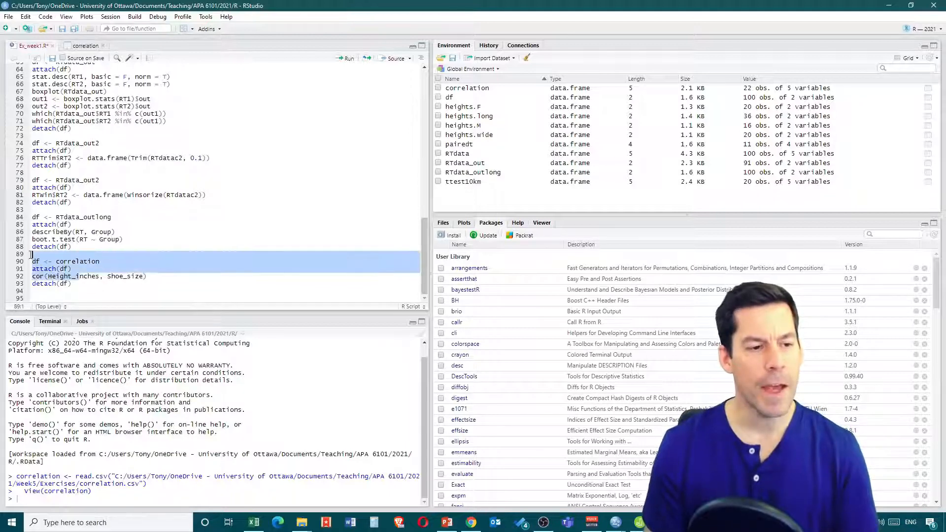
drag(76, 283, 31, 262)
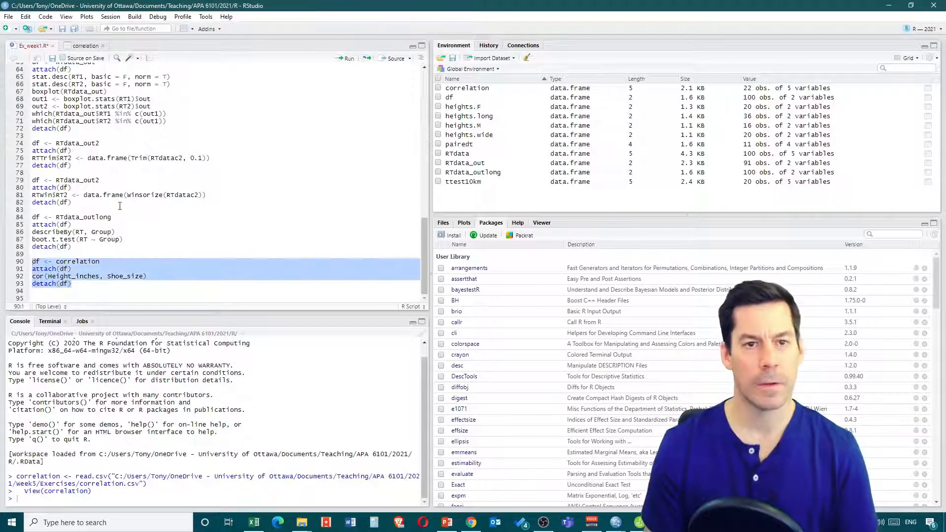
click(347, 59)
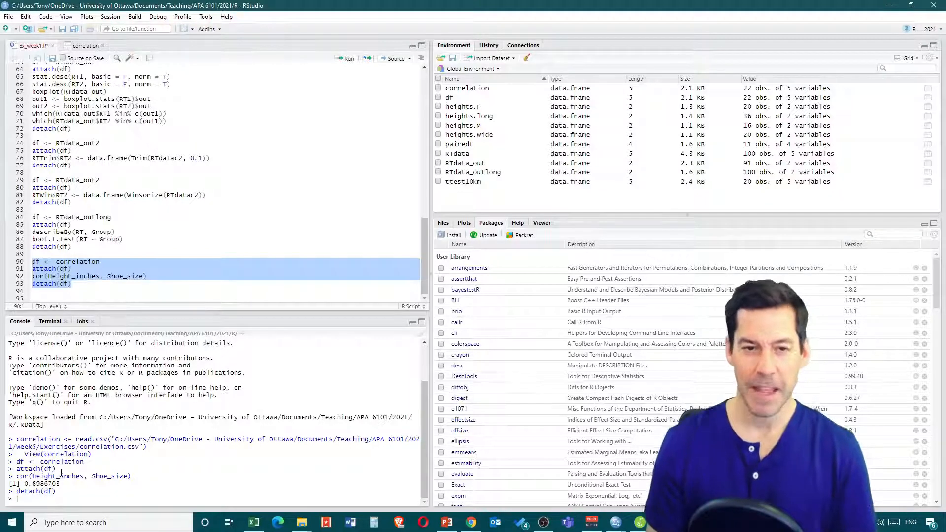
- Add a new line with an empty cor.test() call below the cor line in the correlation block
click(153, 277)
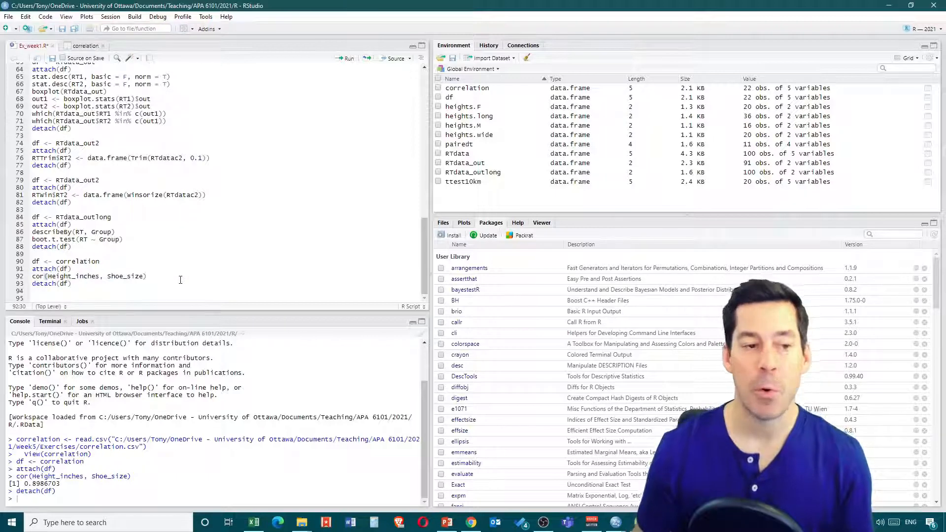
key(Return)
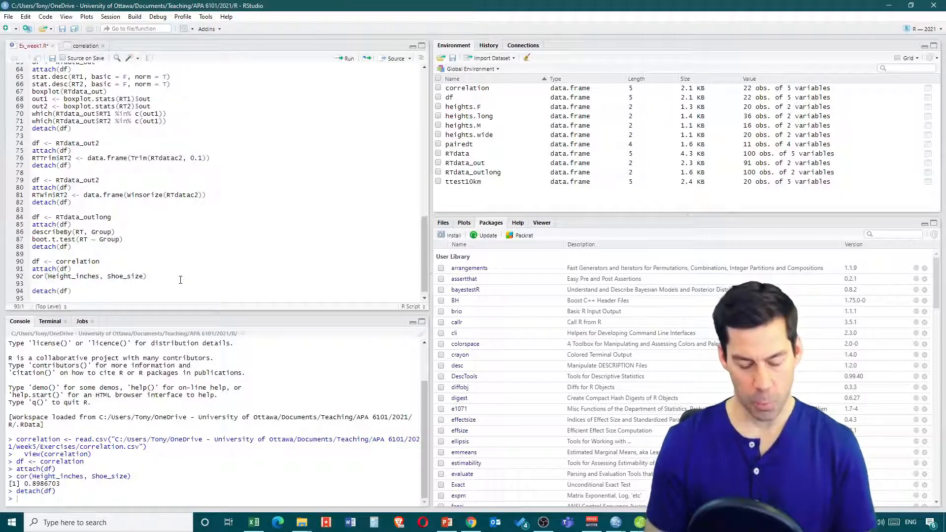
text(cor.)
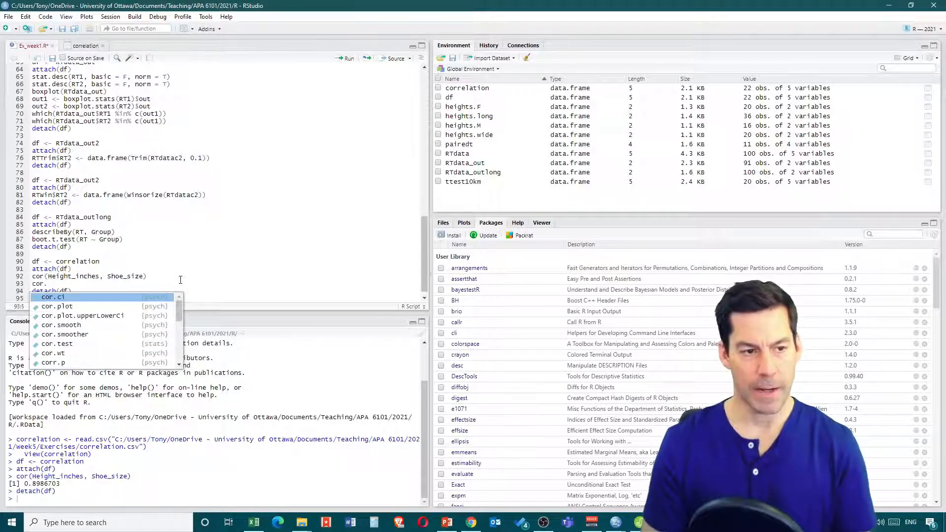
text(test)
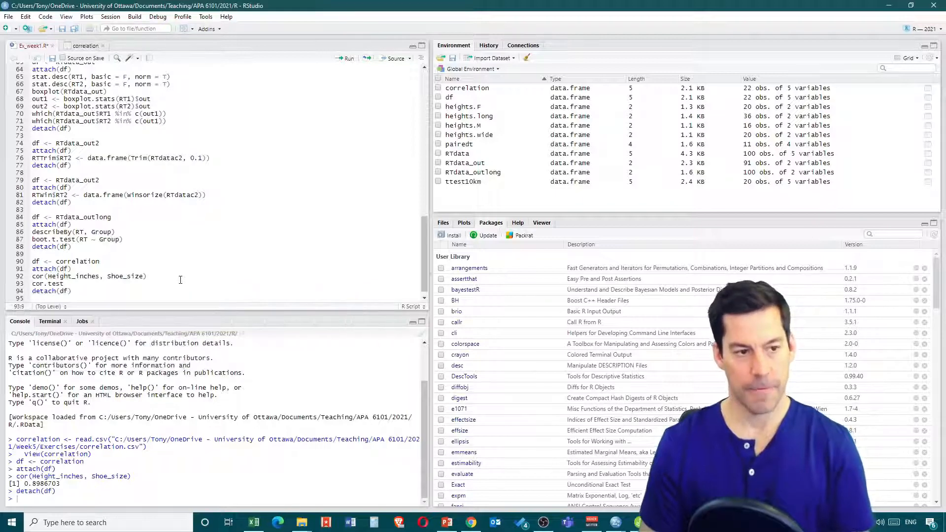
text(()
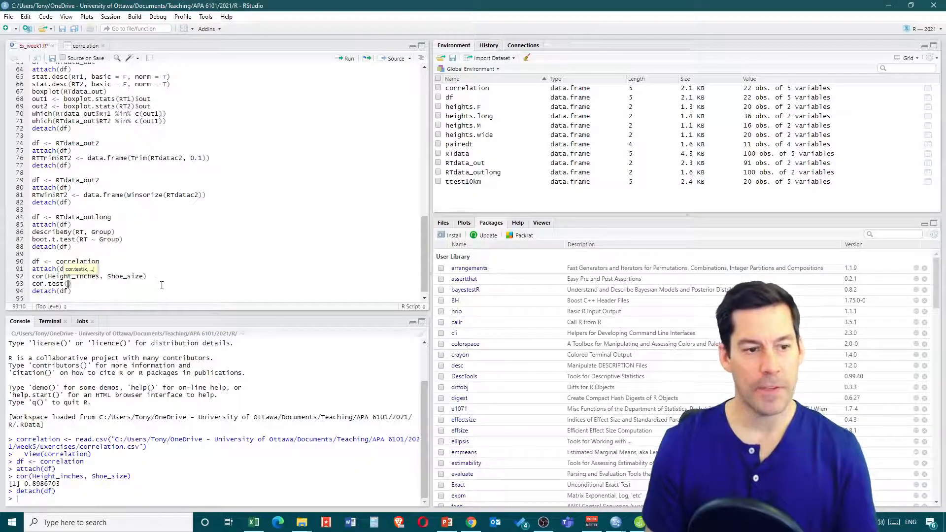
- Replace the empty cor.test() with a copy of the cor line changed to cor.test(Height_inches, Shoe_size), and run the correlation block
drag(161, 284, 48, 278)
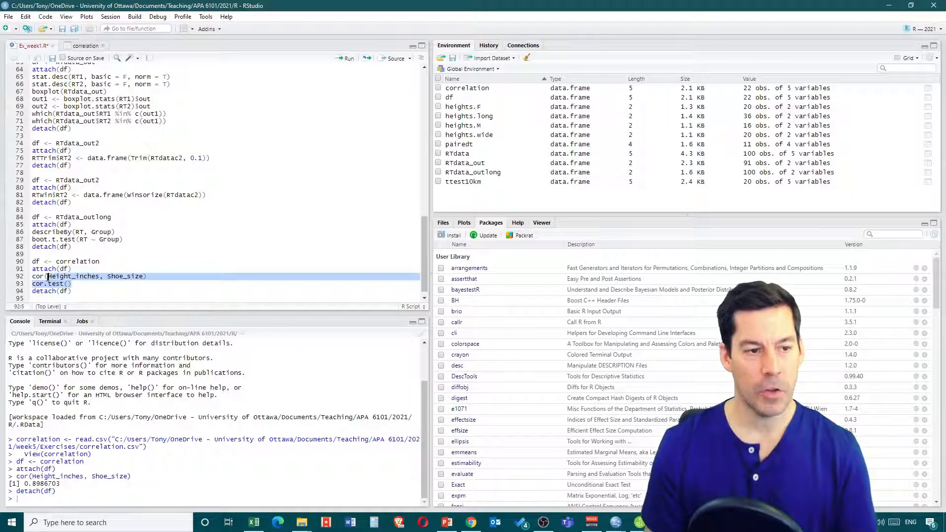
click(81, 283)
drag(146, 277, 22, 286)
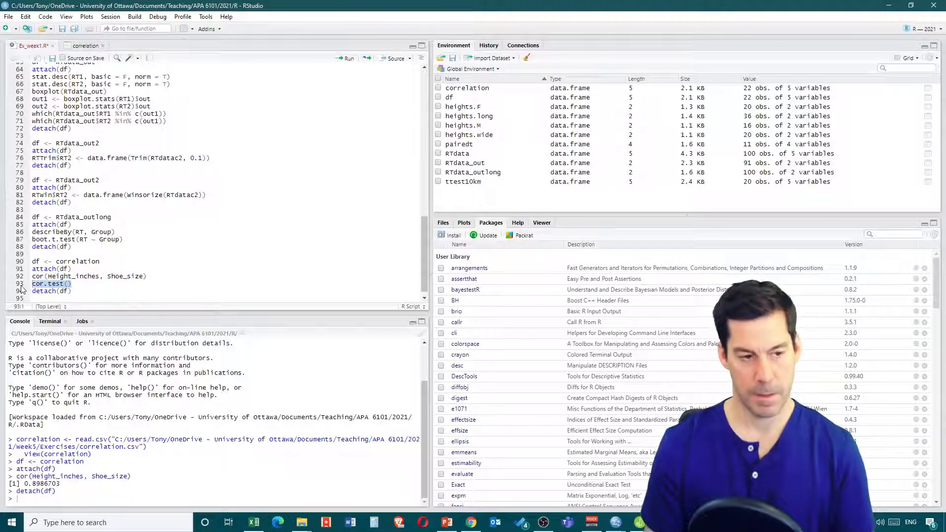
text(cor(Height_inches, Shoe_size))
click(45, 283)
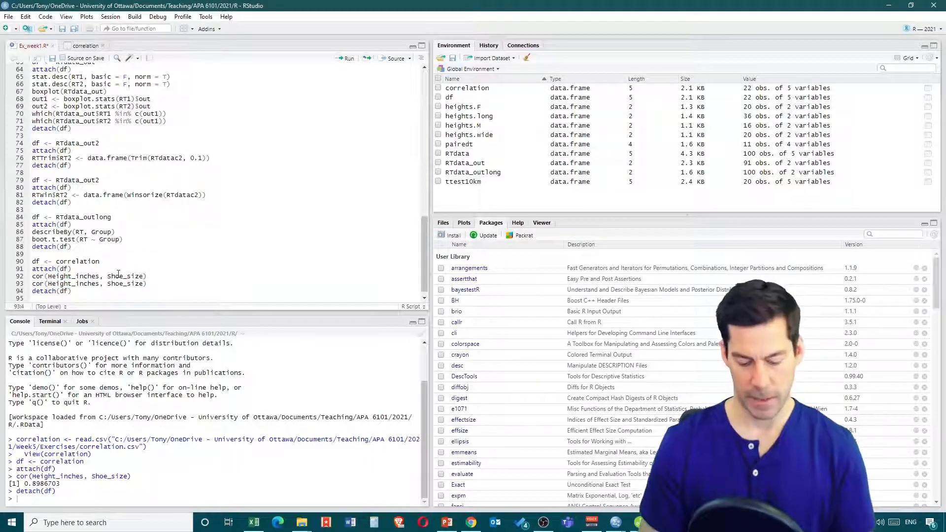
text(.test)
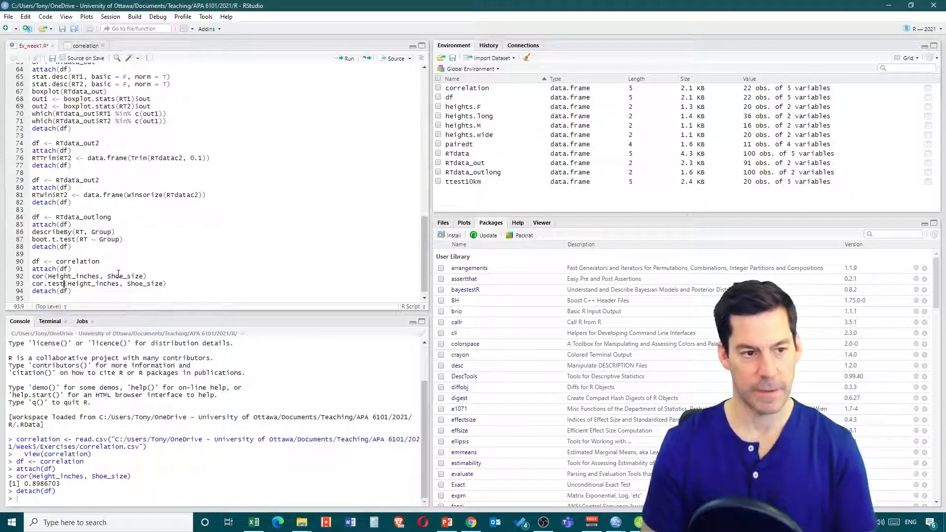
drag(73, 291, 32, 261)
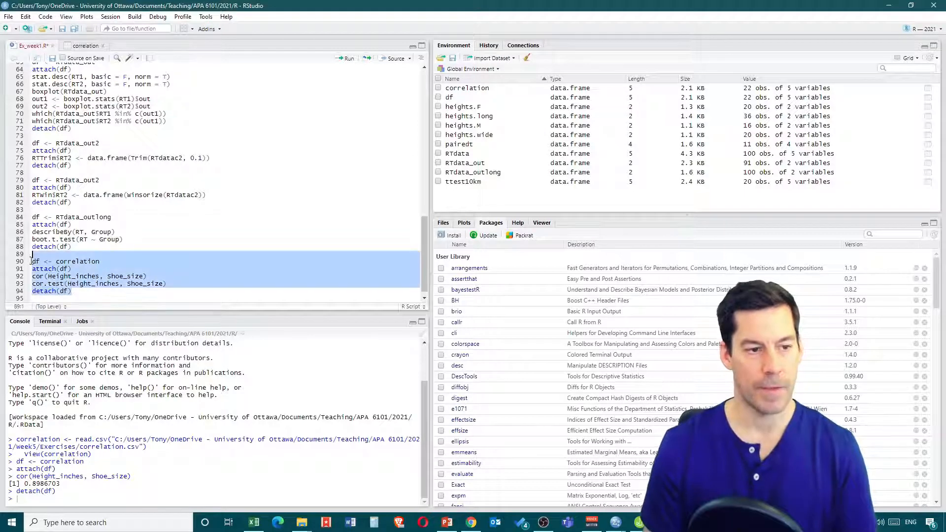
click(346, 58)
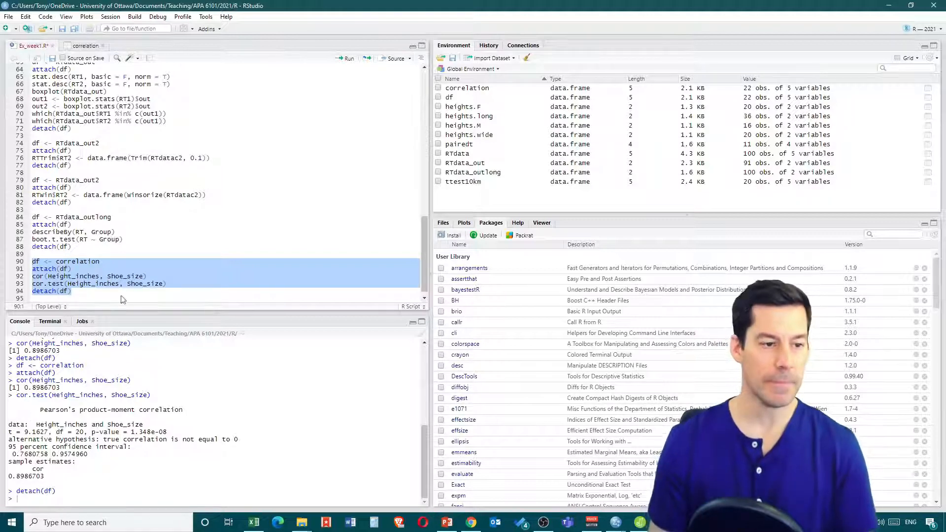
- Add plot(Height_inches, Shoe_size) below the cor.test line, reusing its arguments, and run the whole correlation block
click(176, 286)
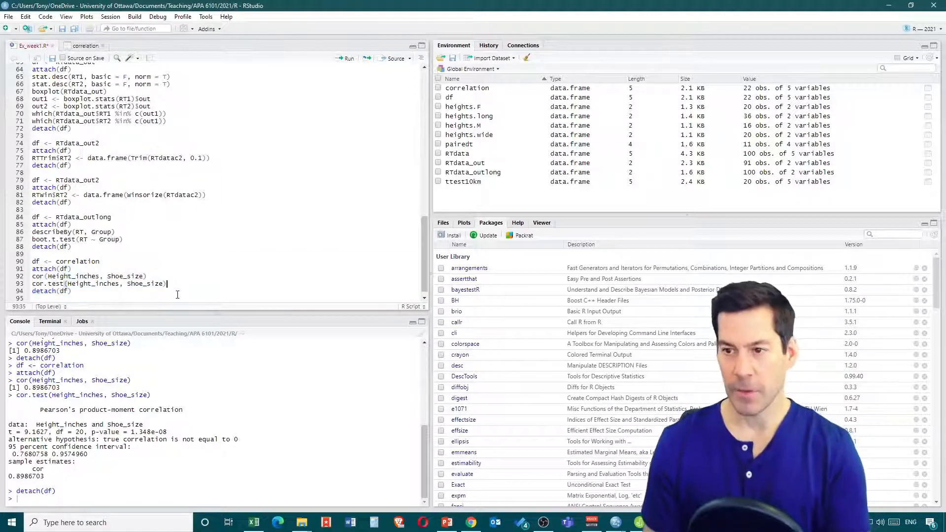
key(Return)
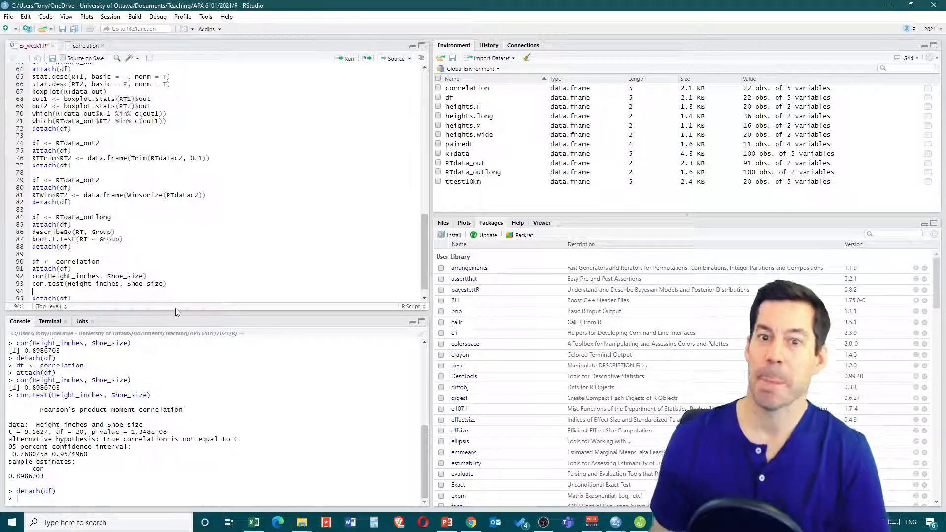
text(plot)
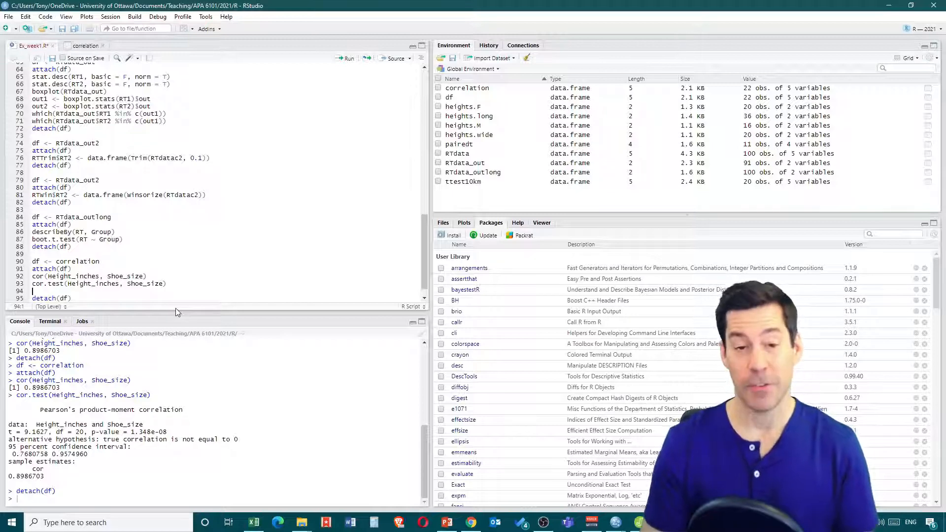
text(()
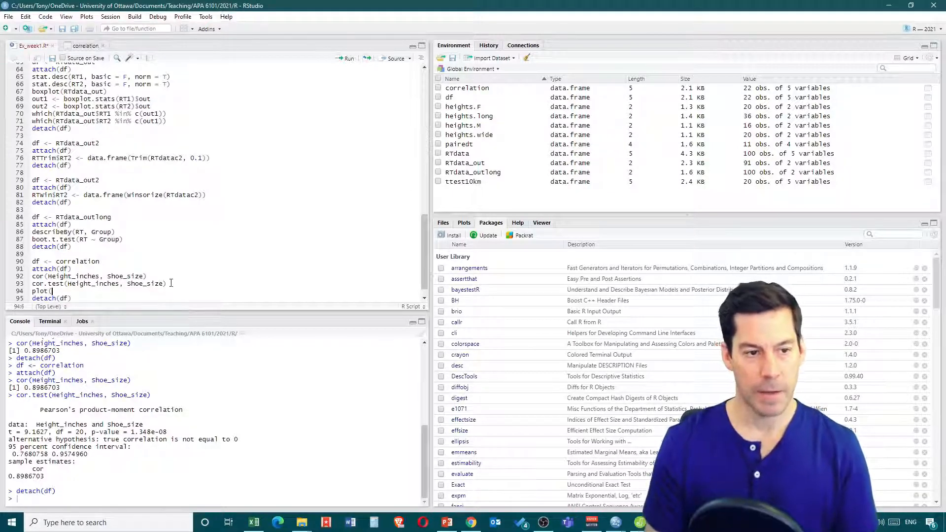
drag(170, 284, 65, 287)
key(ctrl+c)
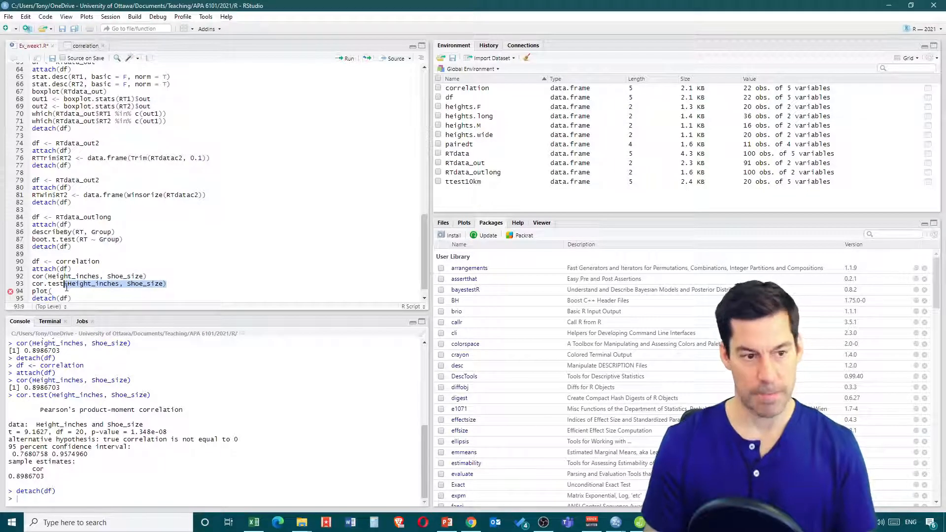
click(63, 290)
key(ctrl+v)
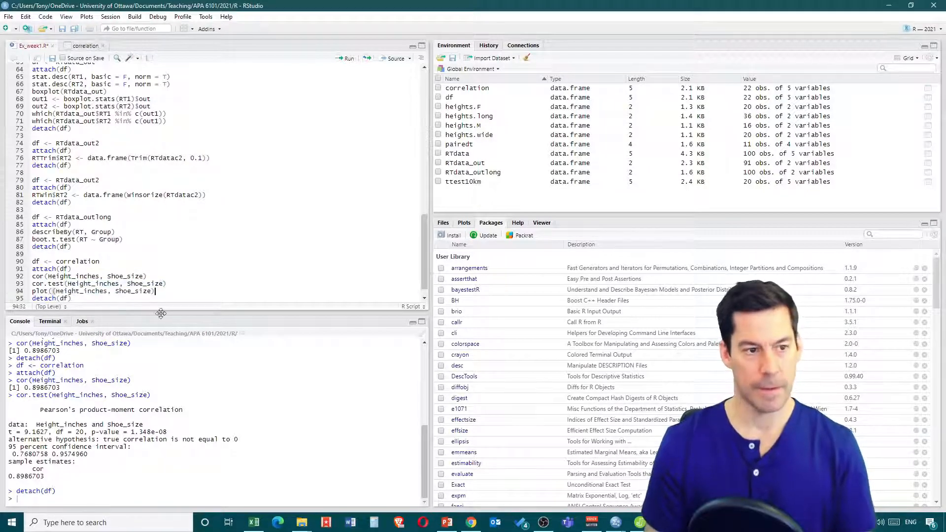
click(53, 292)
key(BackSpace)
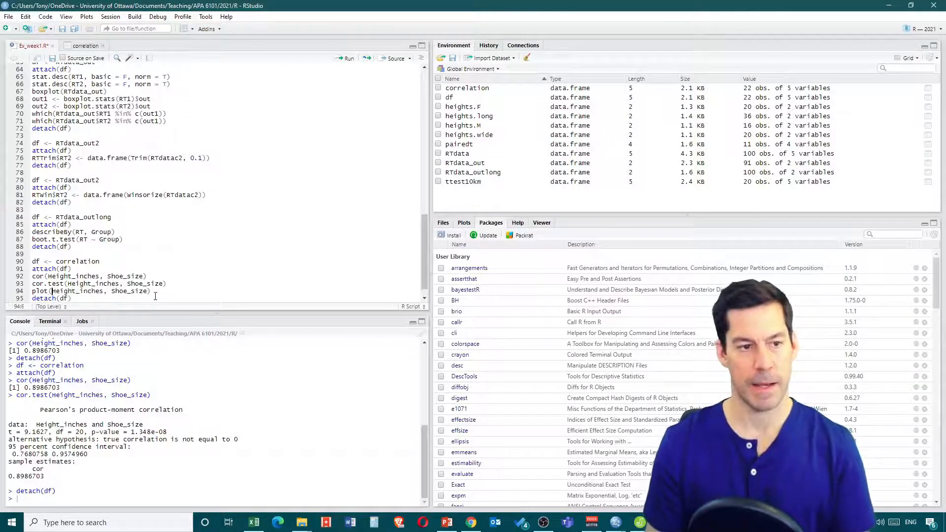
drag(75, 299, 25, 263)
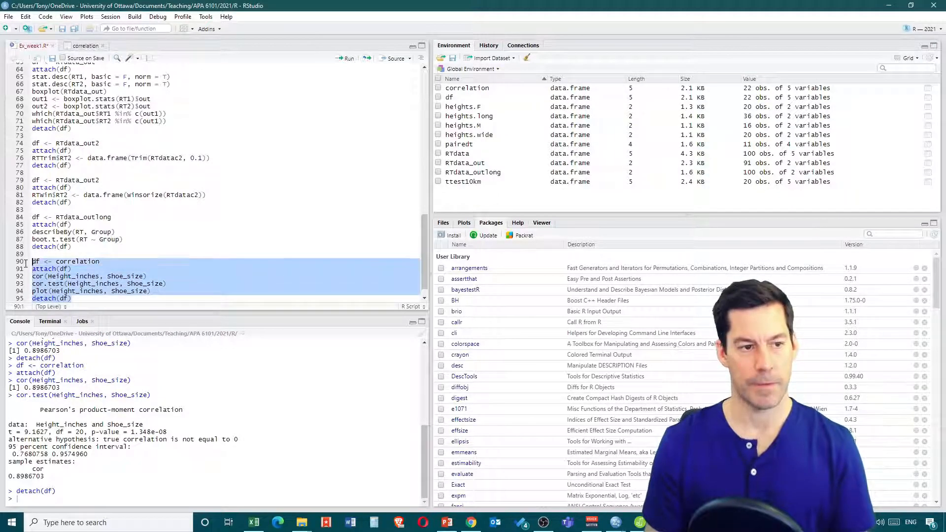
click(346, 59)
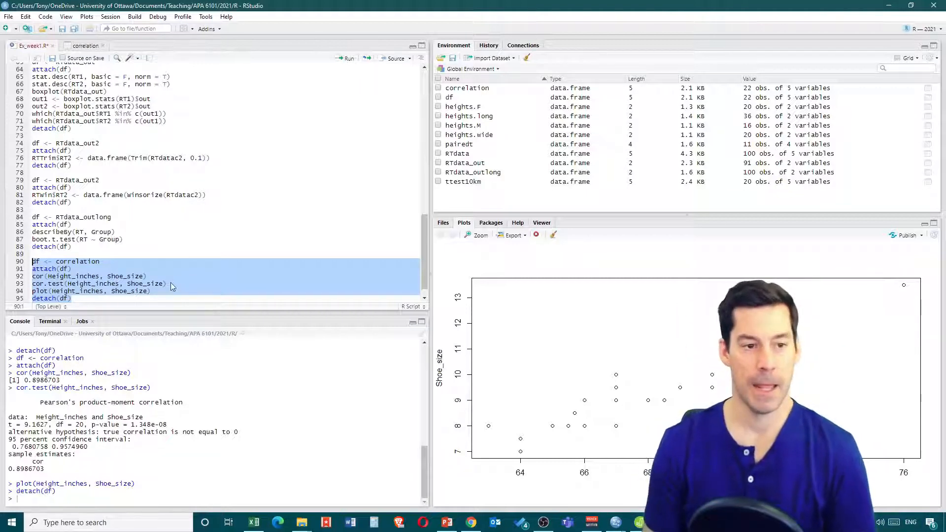
- Copy the cor.test line to a new line below the plot line and change its function to pcor.test
click(158, 293)
key(Return)
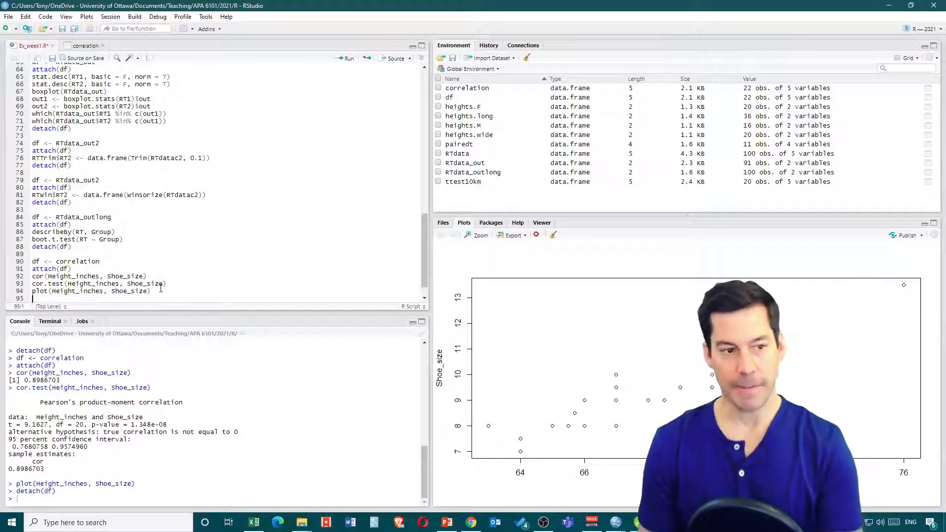
scroll(196, 237, down, 1)
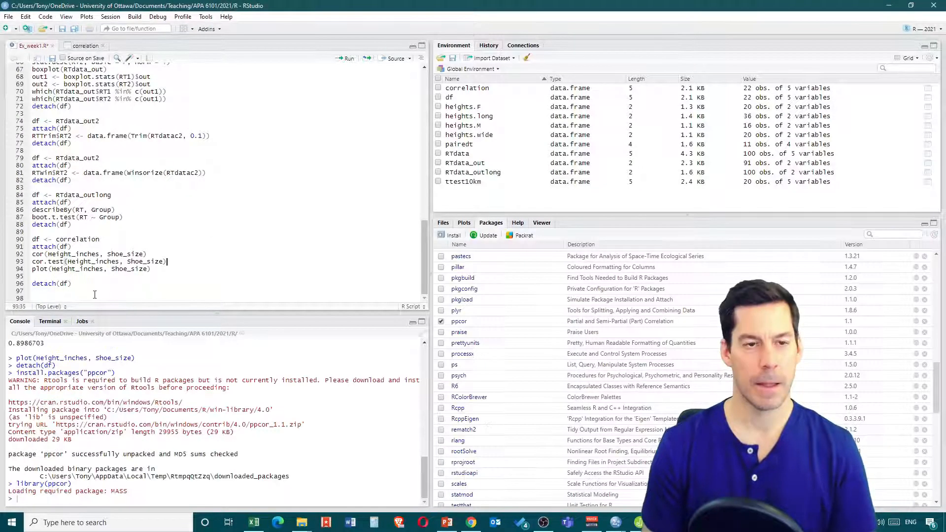
drag(166, 264, 29, 264)
key(ctrl+c)
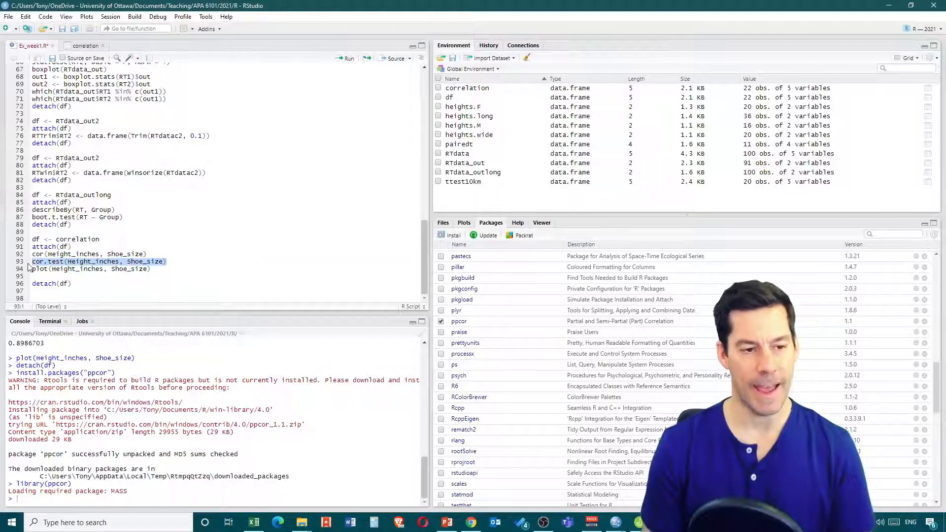
click(51, 277)
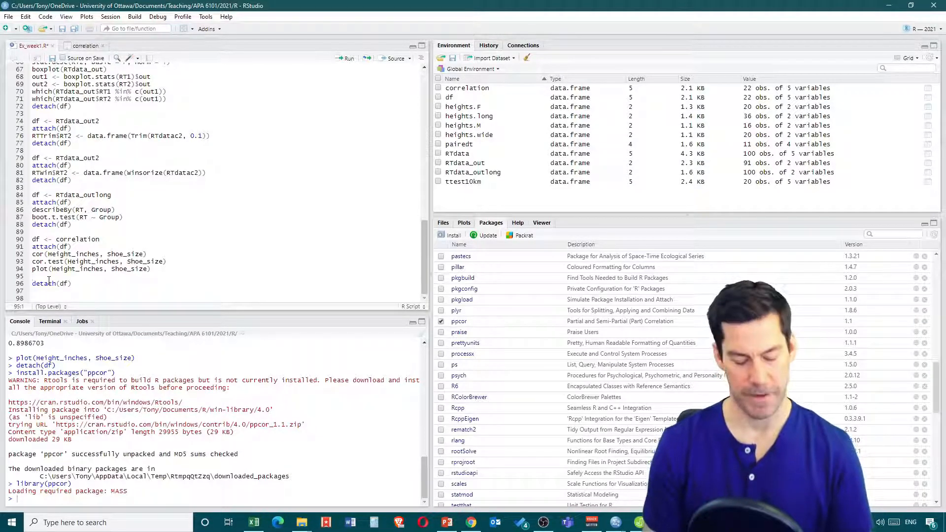
key(ctrl+v)
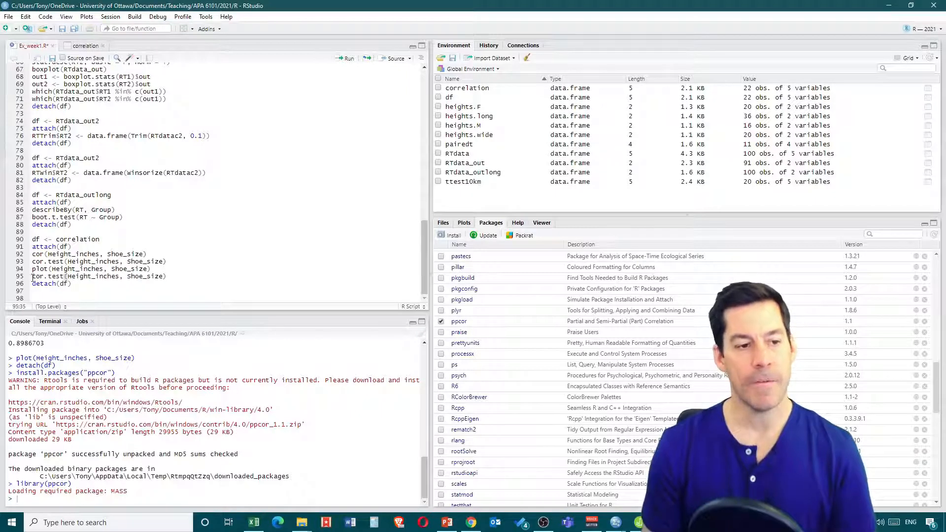
click(32, 278)
text(p)
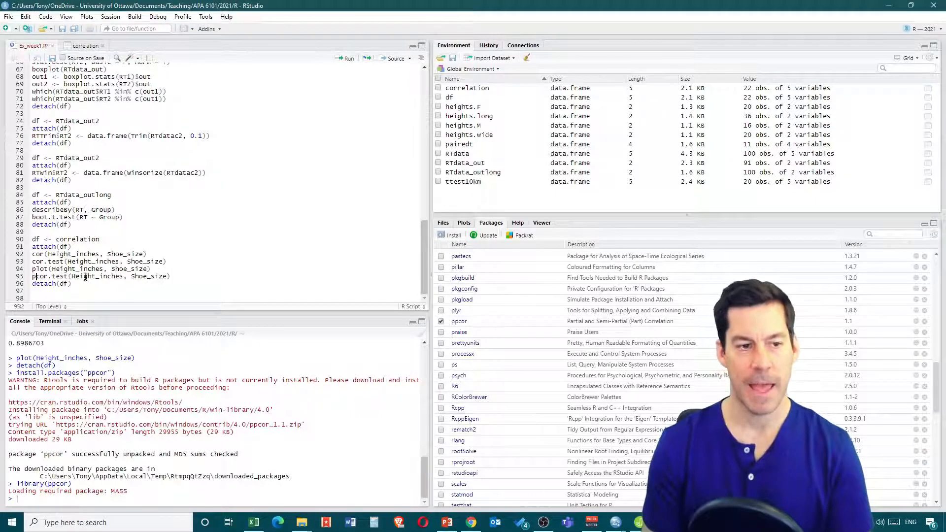
- Add Sex1 as the third argument of pcor.test, checking the column name in the correlation data, and run the whole block
click(168, 276)
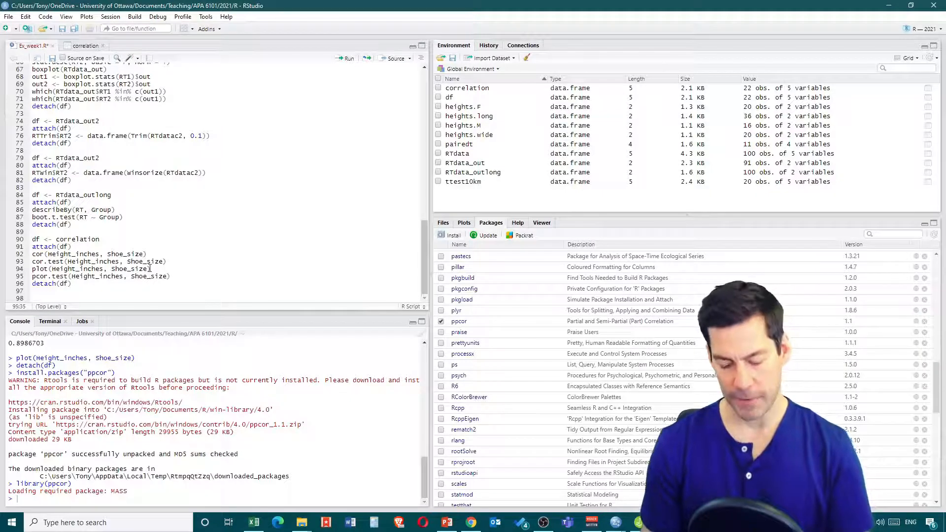
text(, )
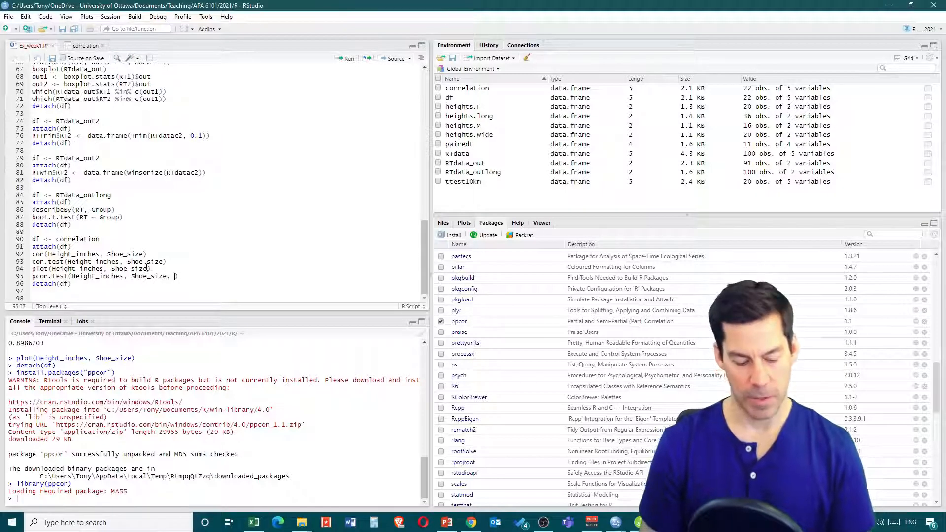
text(Sex)
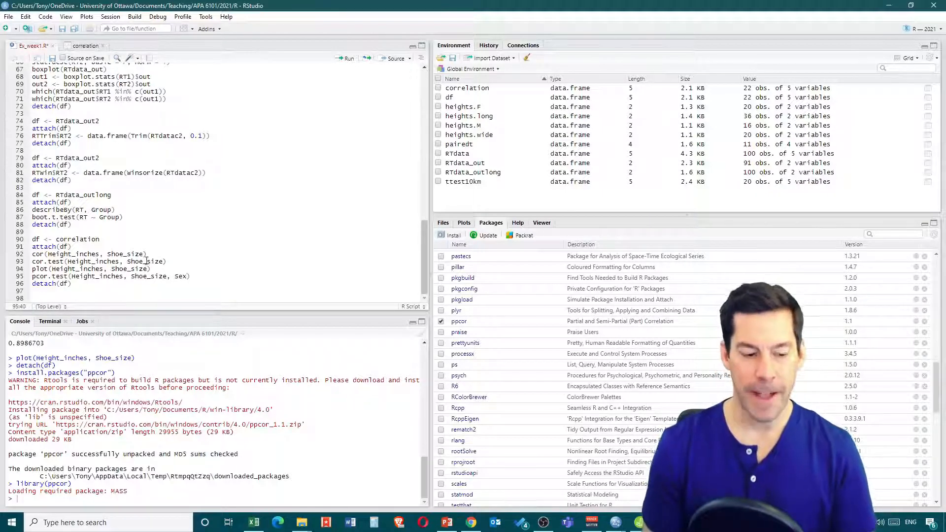
click(87, 46)
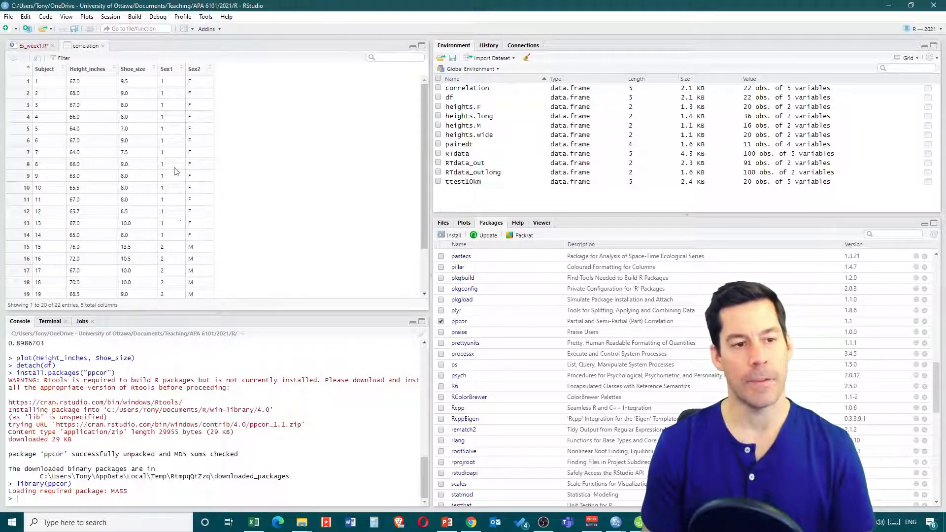
click(36, 45)
text(1)
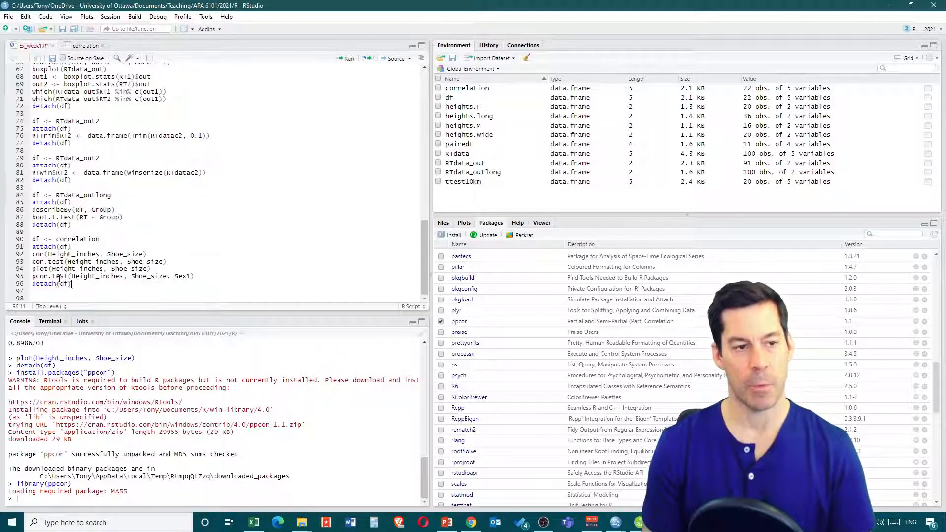
drag(72, 285, 28, 238)
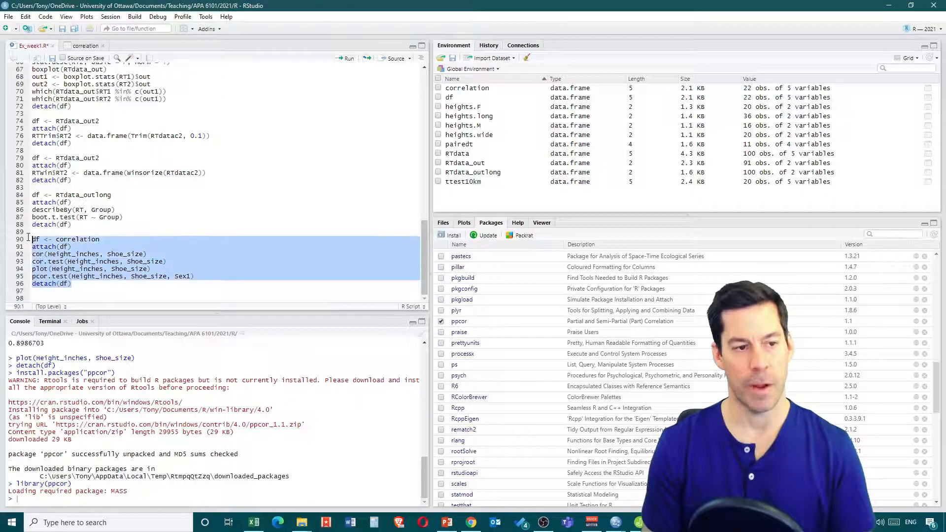
click(346, 59)
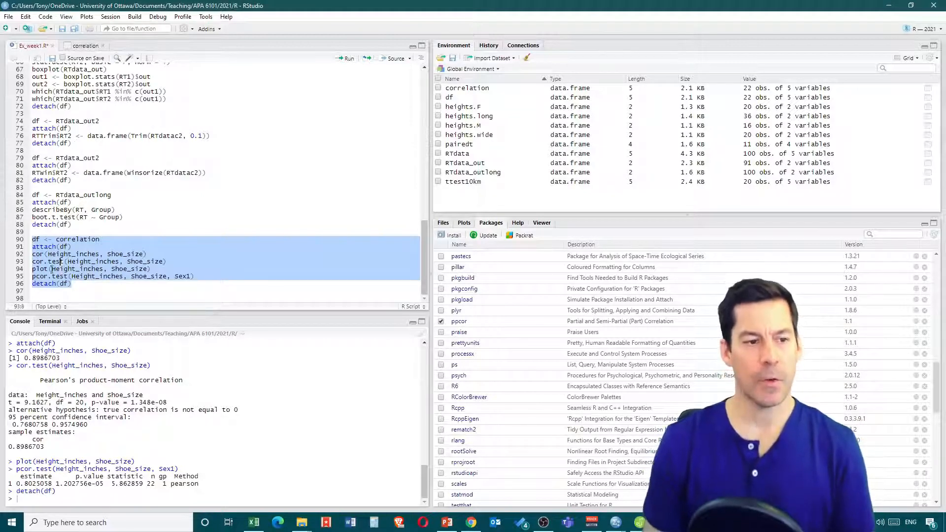
- Assign the pcor.test result to an object named pcor.model and run the whole correlation block
click(61, 261)
click(33, 277)
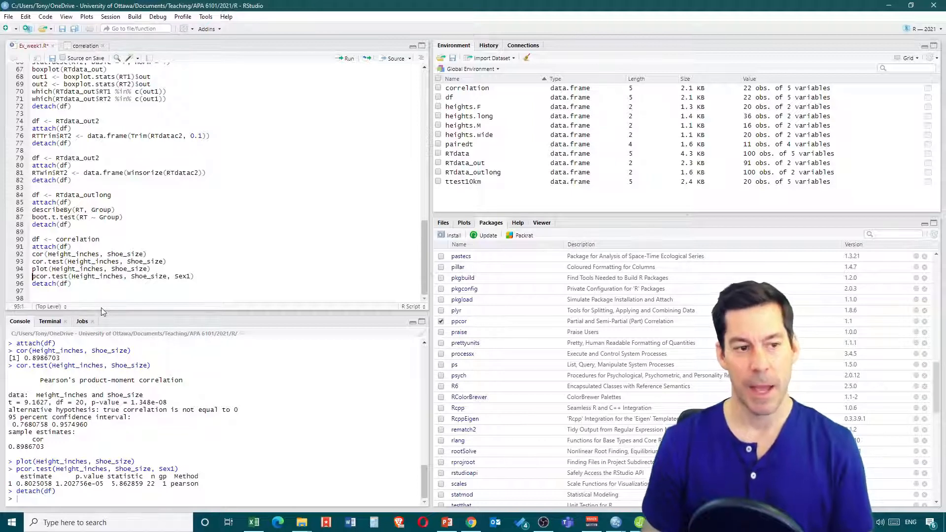
text(pcor)
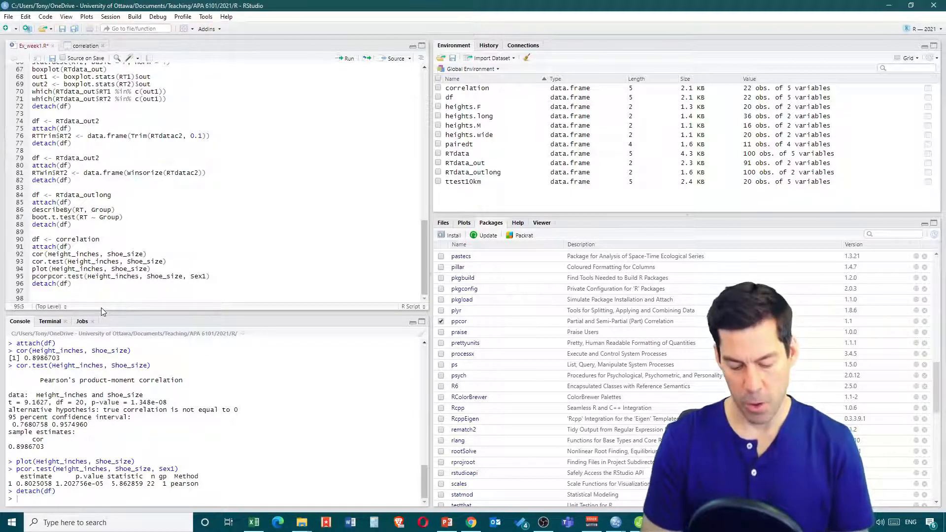
text(.model <-)
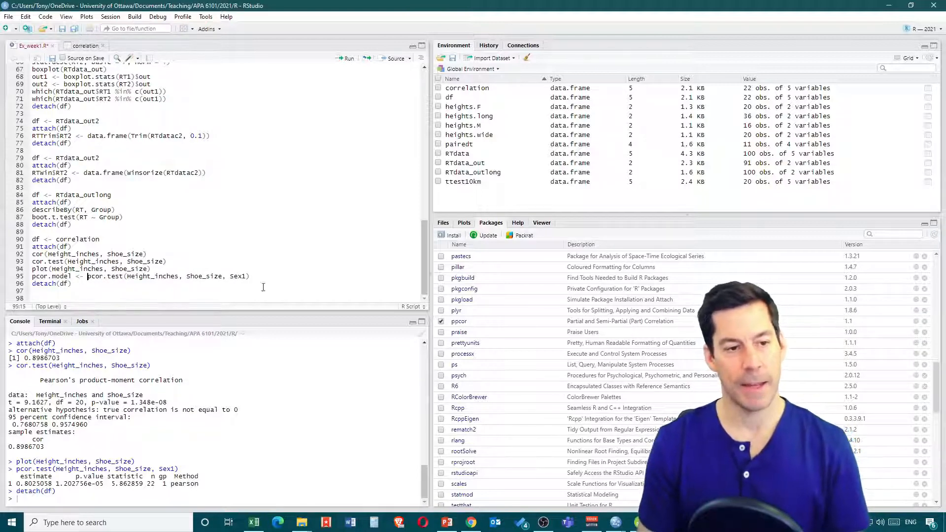
drag(79, 287, 30, 240)
click(347, 60)
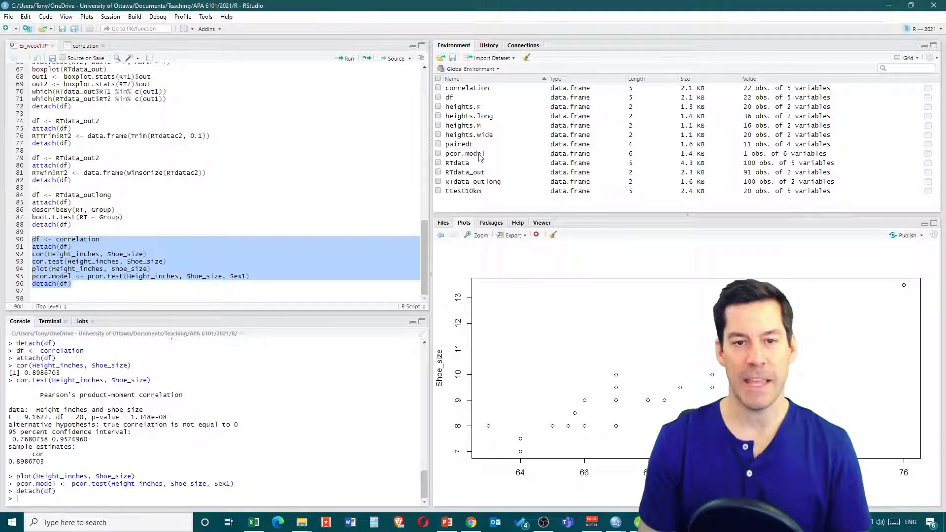
- Add a line with pcor.model below the pcor.test line and run only that line to print the partial correlation
click(73, 285)
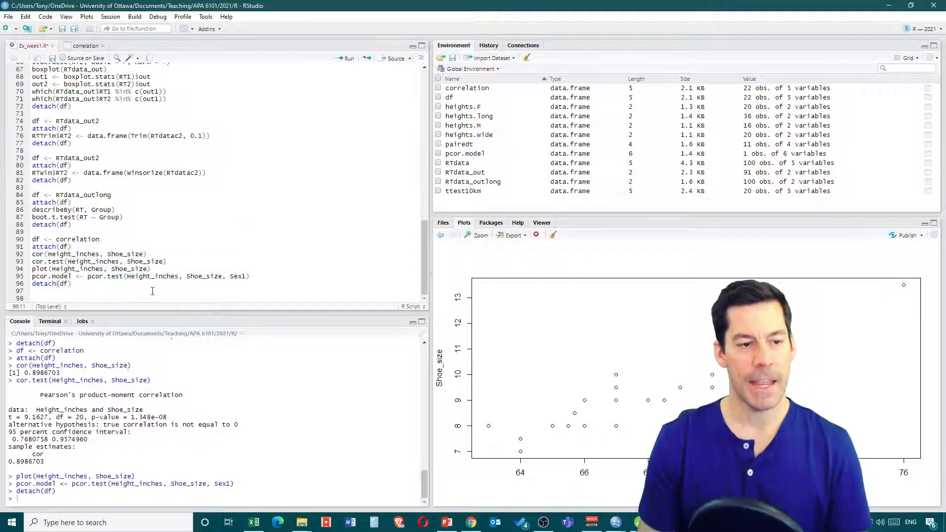
click(256, 279)
key(Return)
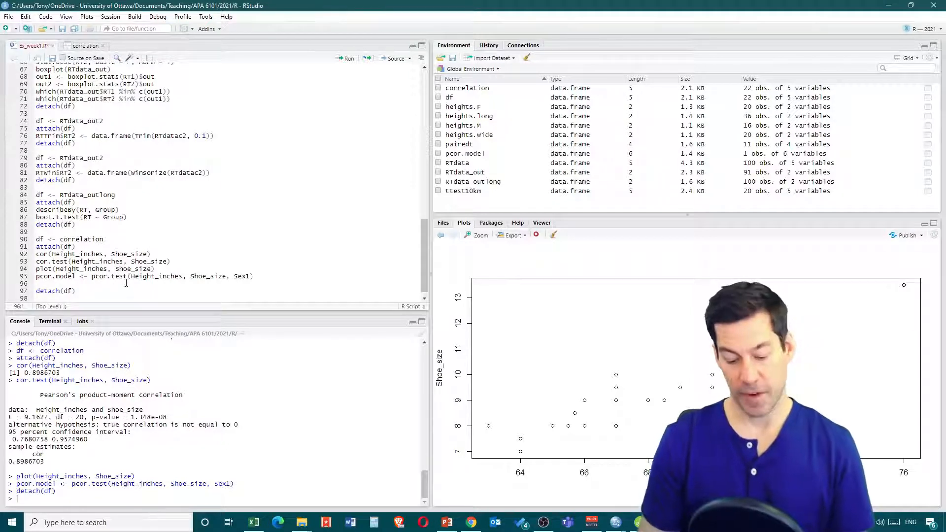
text(pcor.)
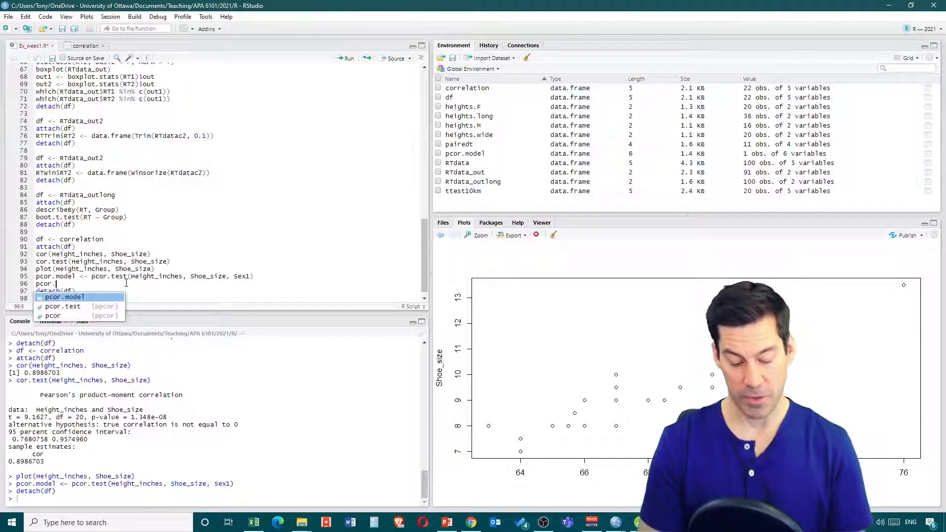
text(model)
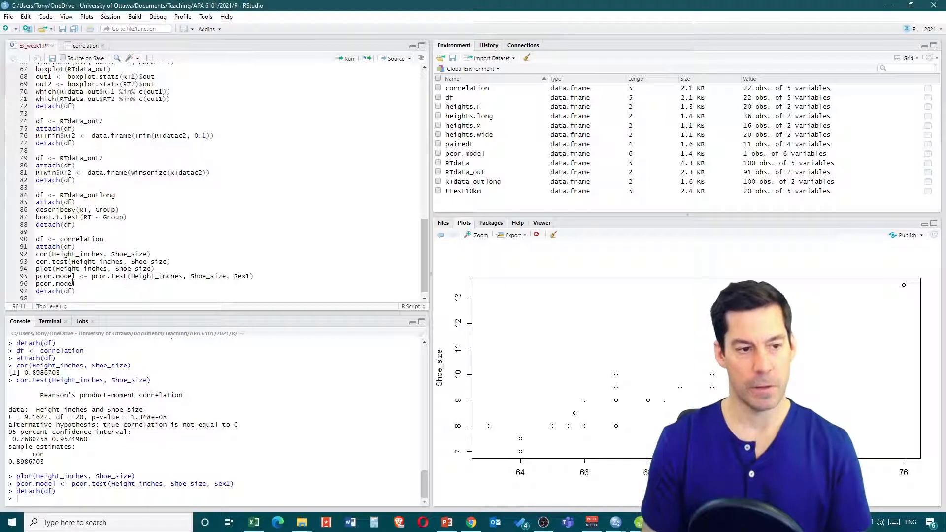
drag(76, 284, 34, 285)
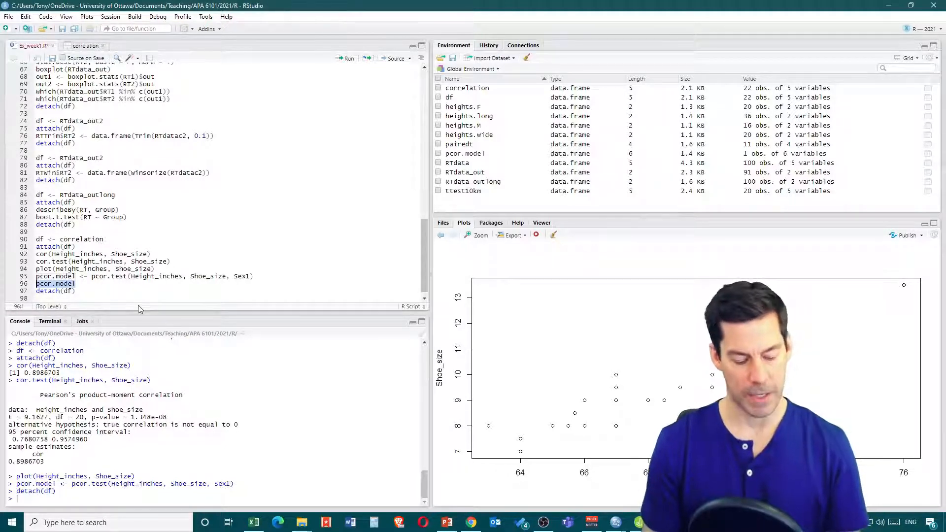
key(ctrl+Return)
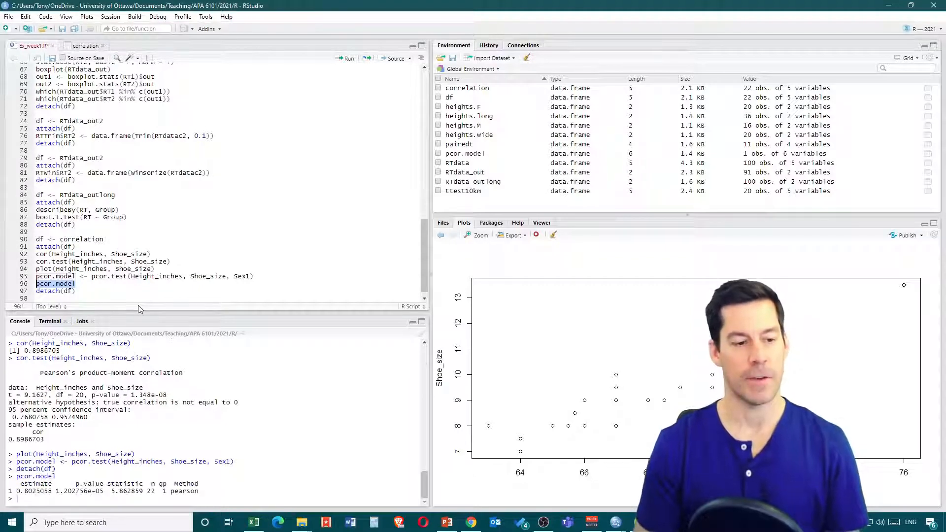